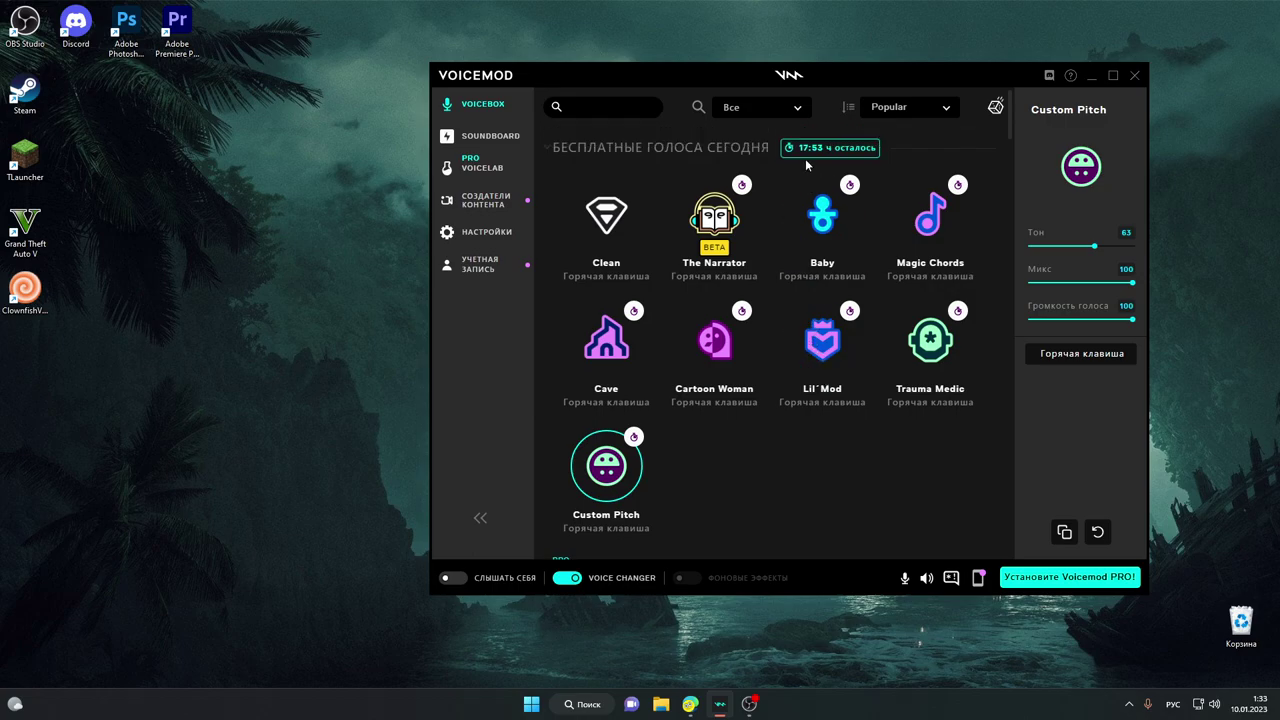
- Reposition the Voicemod window and collapse the free voices and all voices categories in the voice list
left_click_drag(846, 81, 720, 114)
left_click(722, 185)
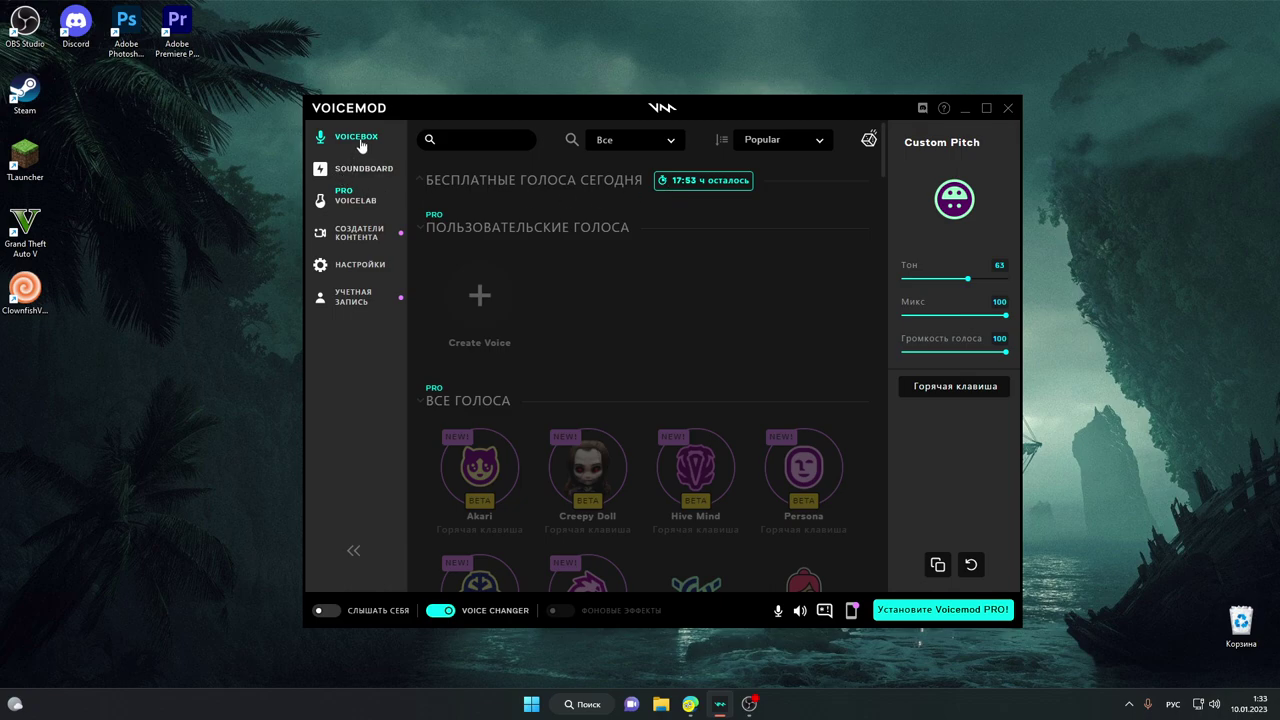
scroll(605, 432, "down", 1)
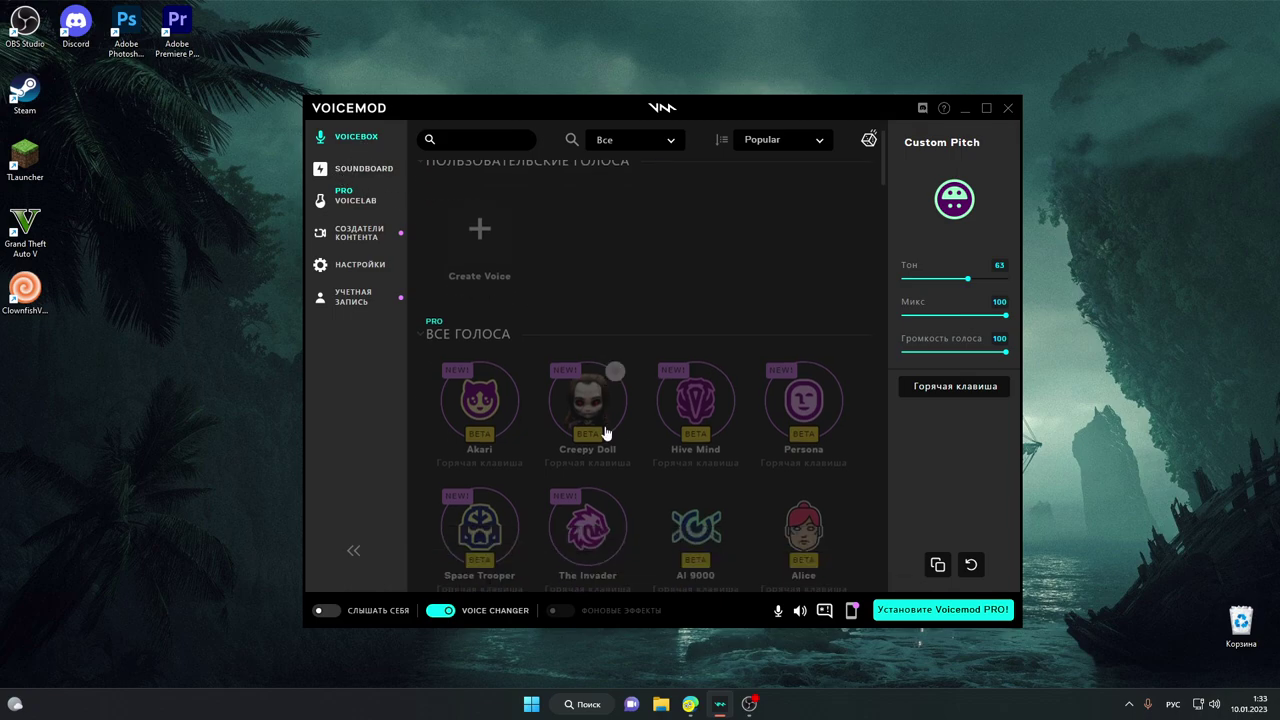
left_click(438, 330)
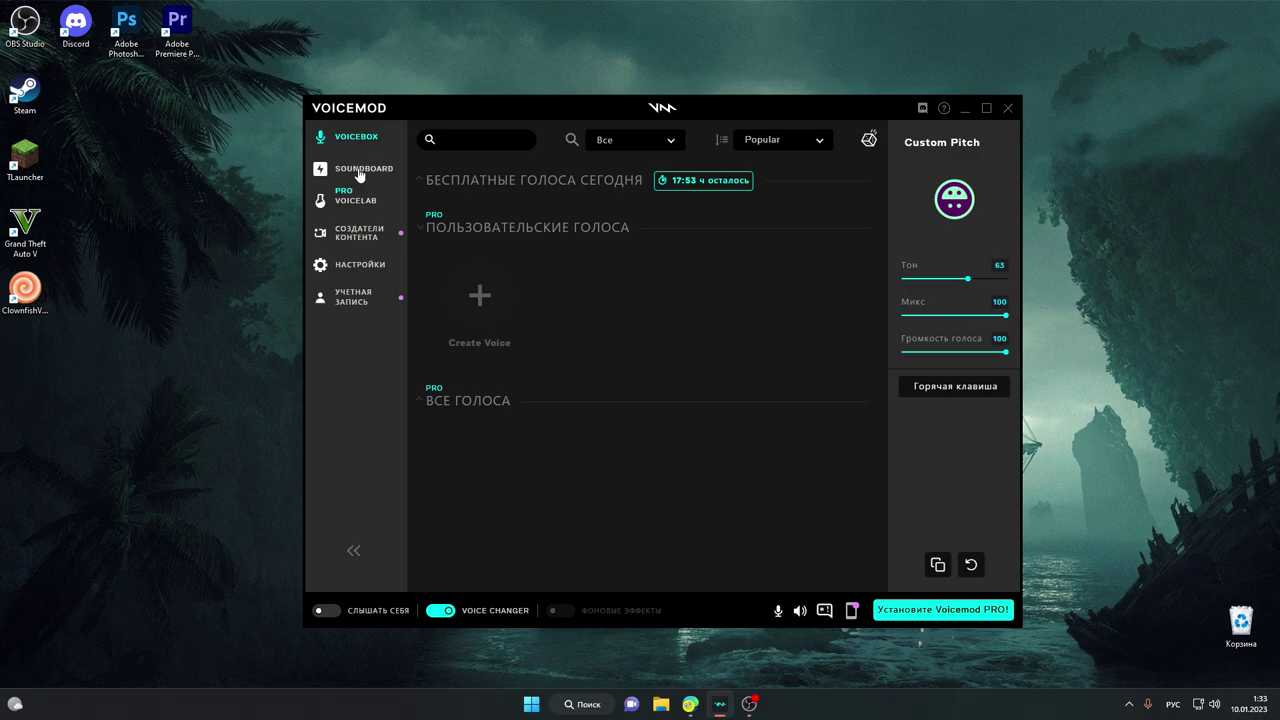
- Open the soundboard, play the Full Motion sound and set its volume to 35
left_click(362, 170)
left_click(455, 310)
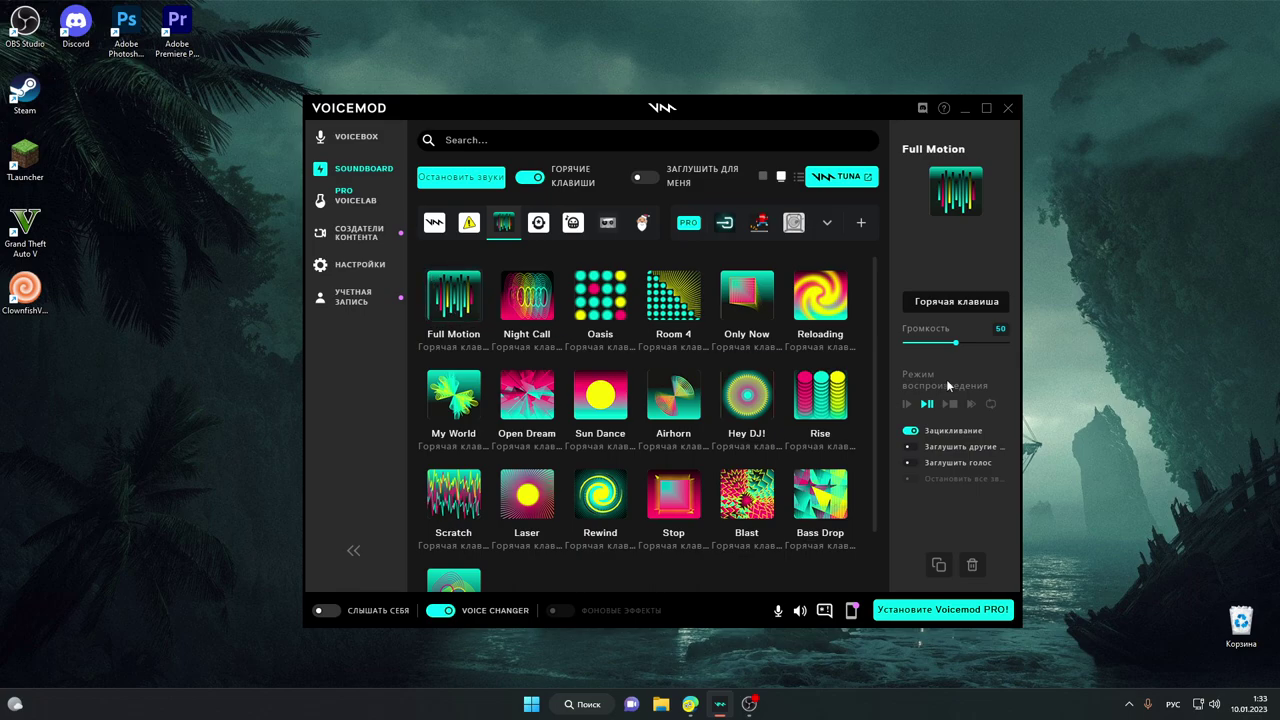
mouse_move(962, 344)
left_mouse_down()
mouse_move(1000, 342)
mouse_move(940, 354)
left_mouse_up()
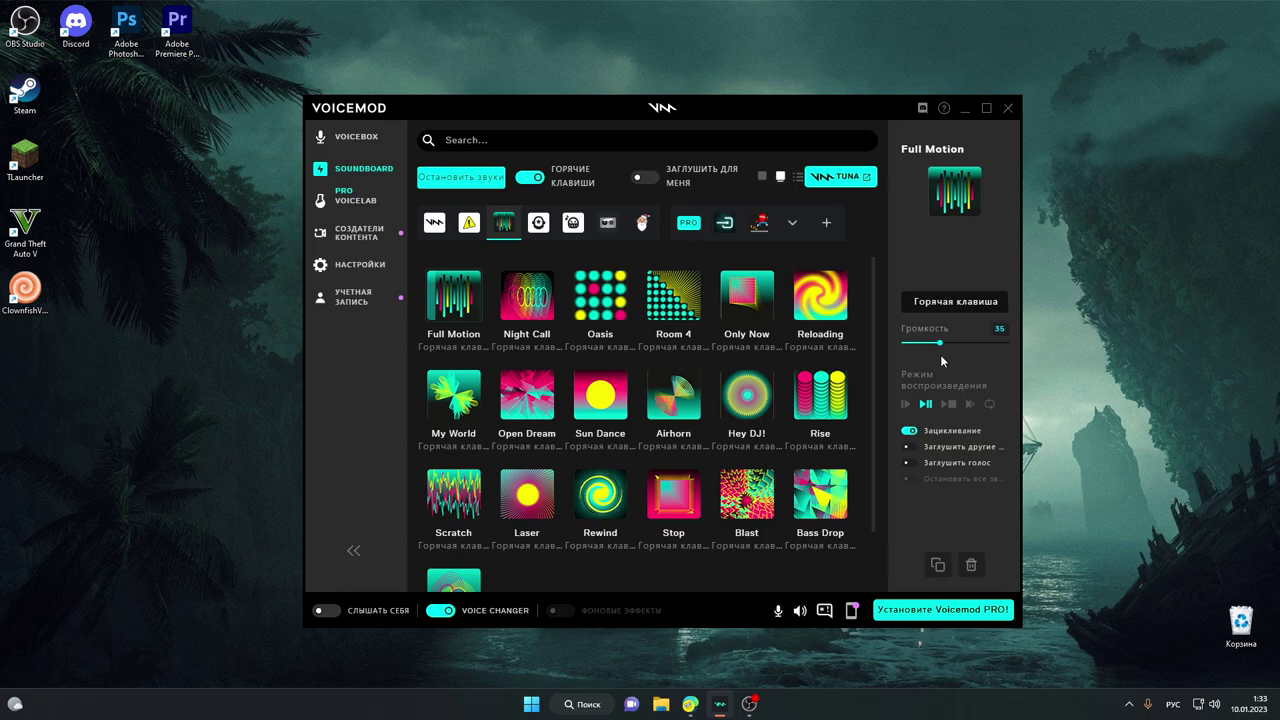
- Try the voice-muting option for Full Motion, replay the sound and set its volume to 17
left_click(908, 432)
left_click(909, 463)
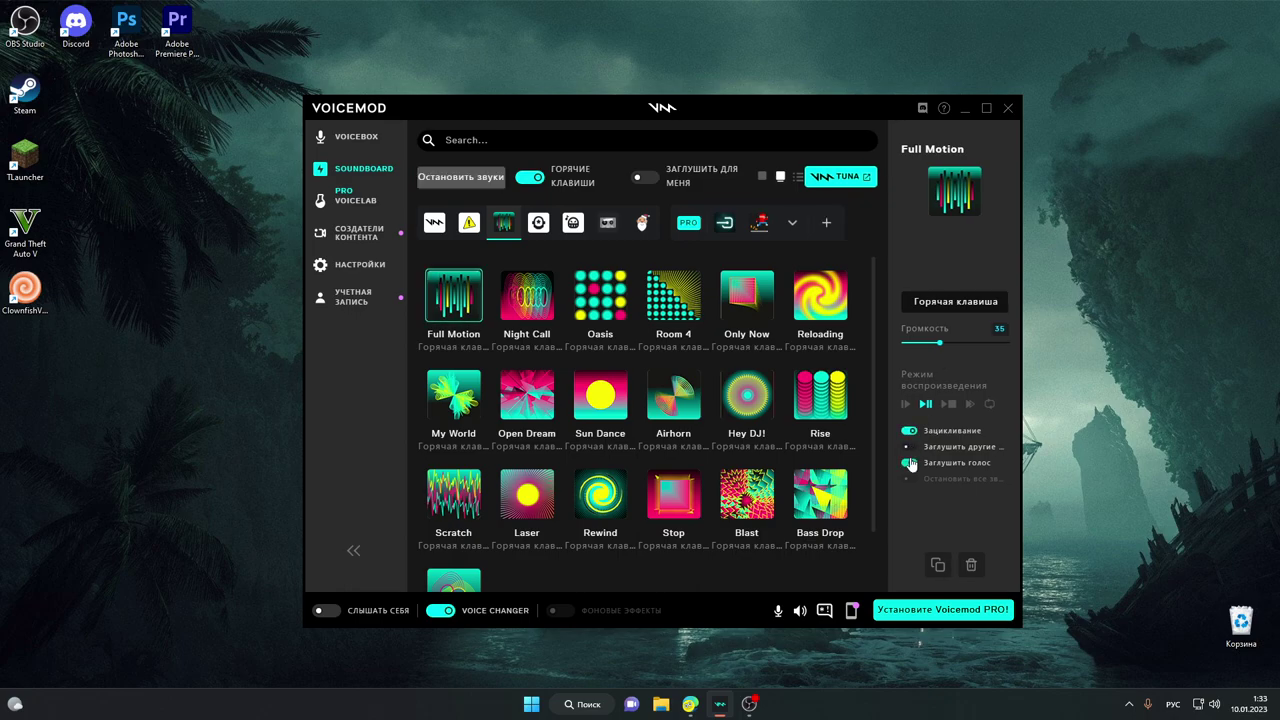
left_click(451, 313)
mouse_move(924, 344)
left_mouse_down()
mouse_move(906, 345)
mouse_move(921, 345)
left_mouse_up()
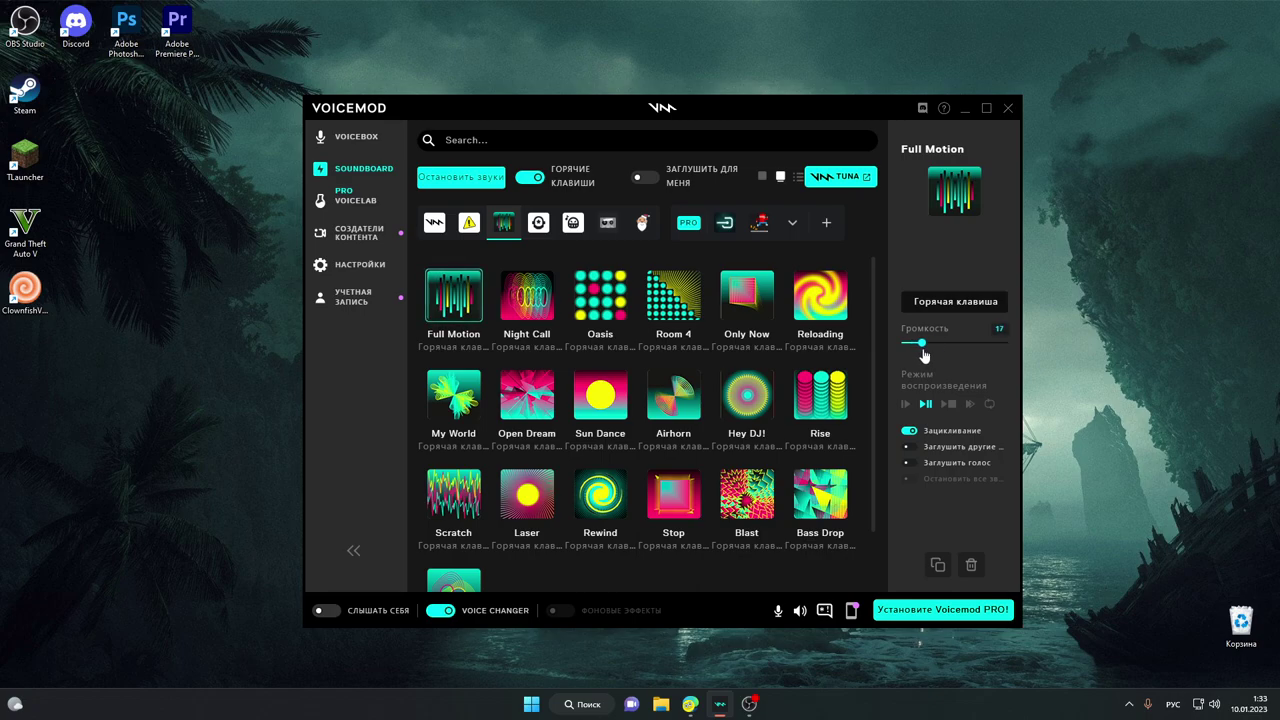
- Preview the Bass Drop, Blast, Hey DJ!, Airhorn, Rise and Rewind sounds on the soundboard
left_click(820, 494)
left_click(752, 490)
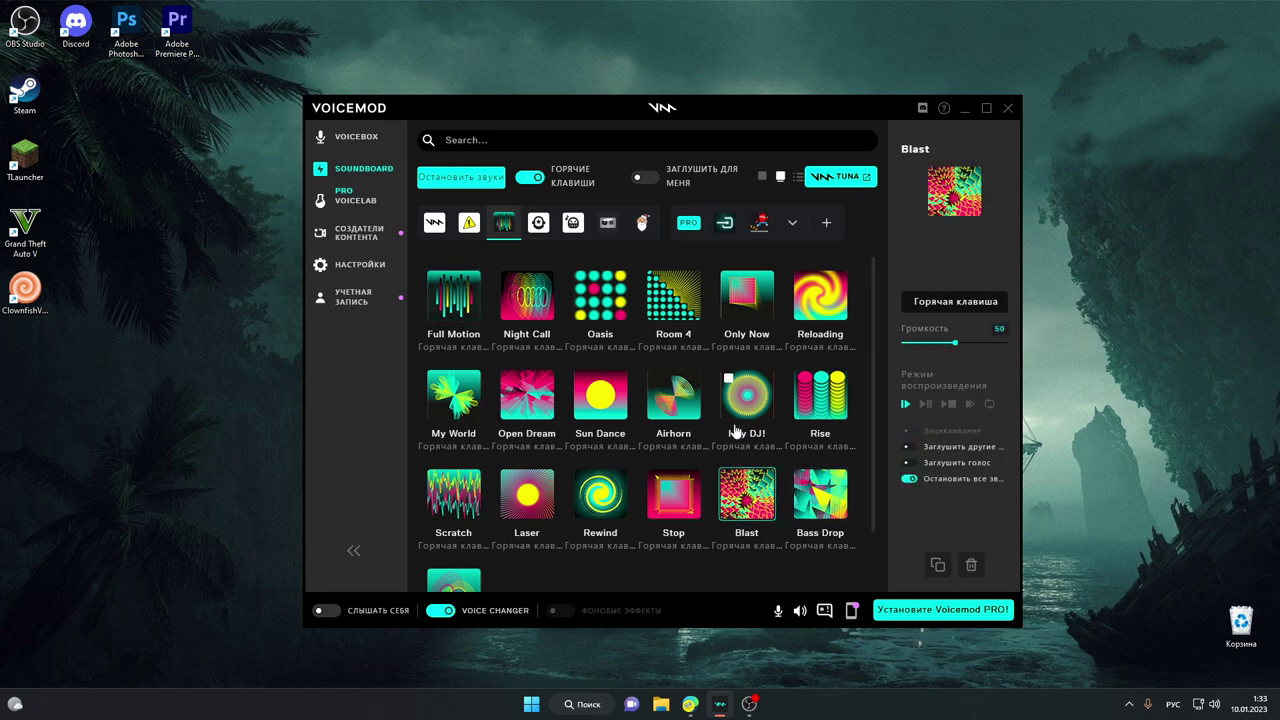
left_click(736, 418)
scroll(732, 428, "down", 1)
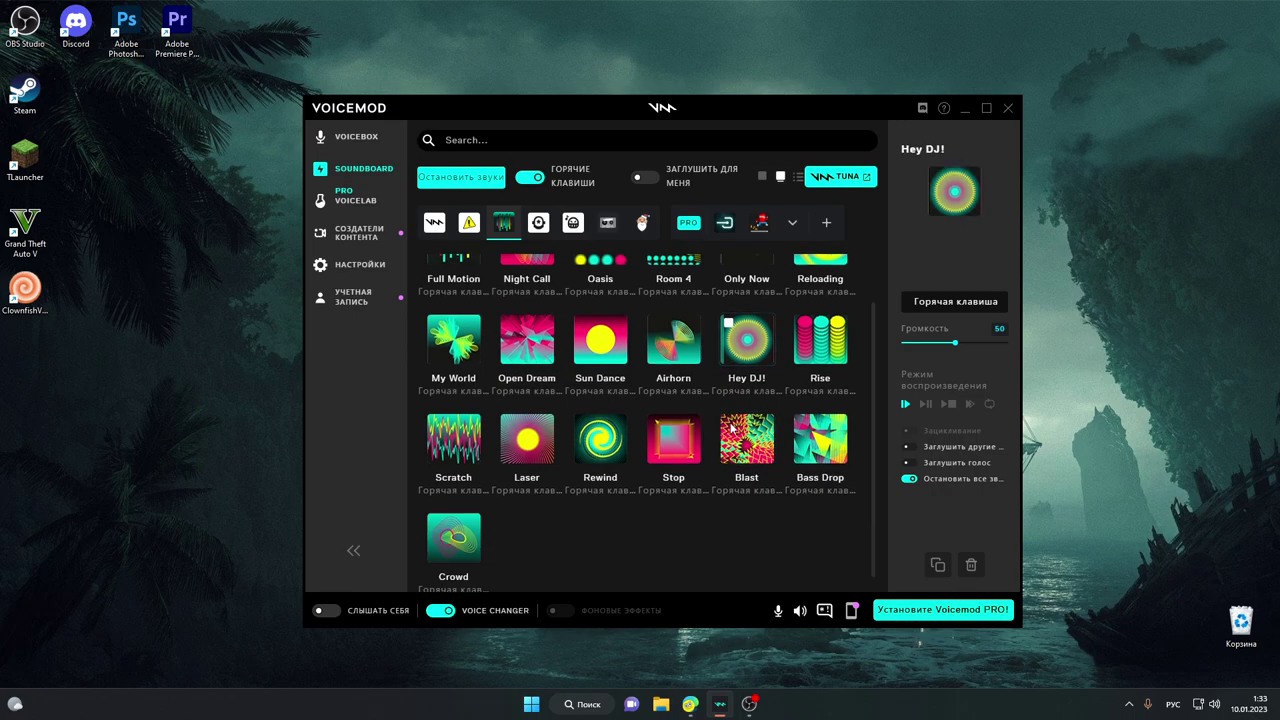
scroll(715, 420, "up", 1)
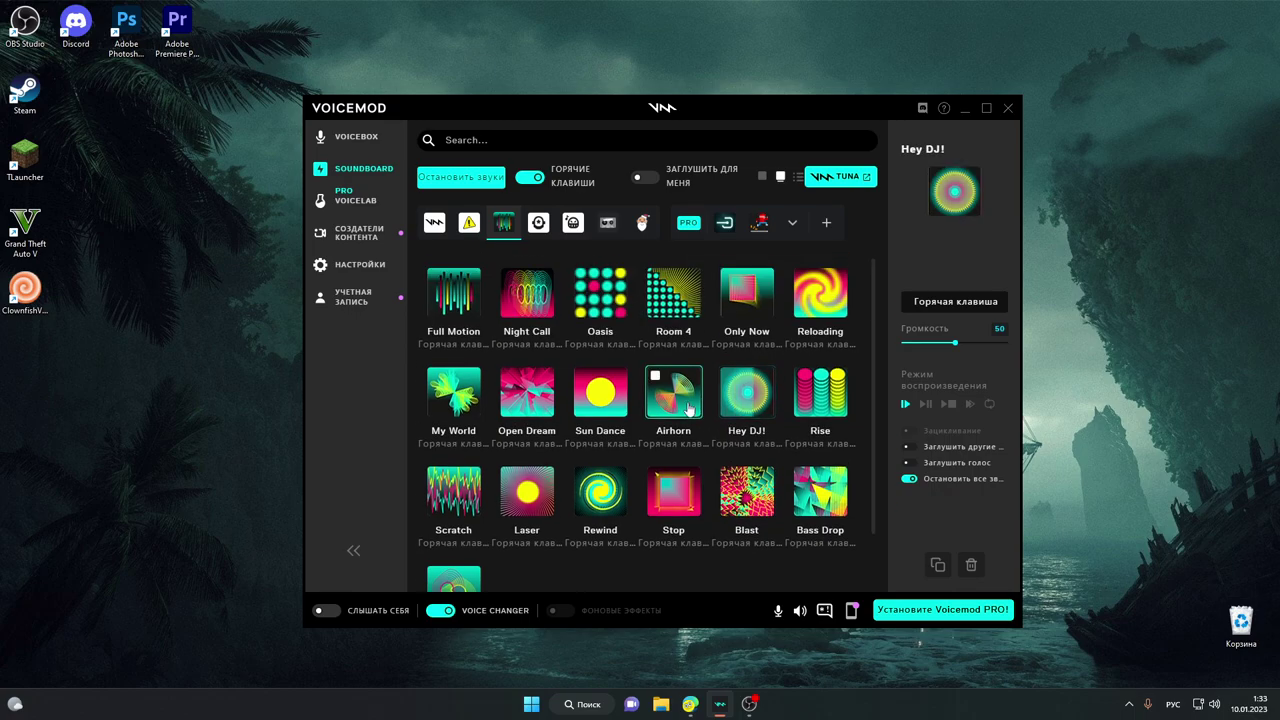
left_click(688, 408)
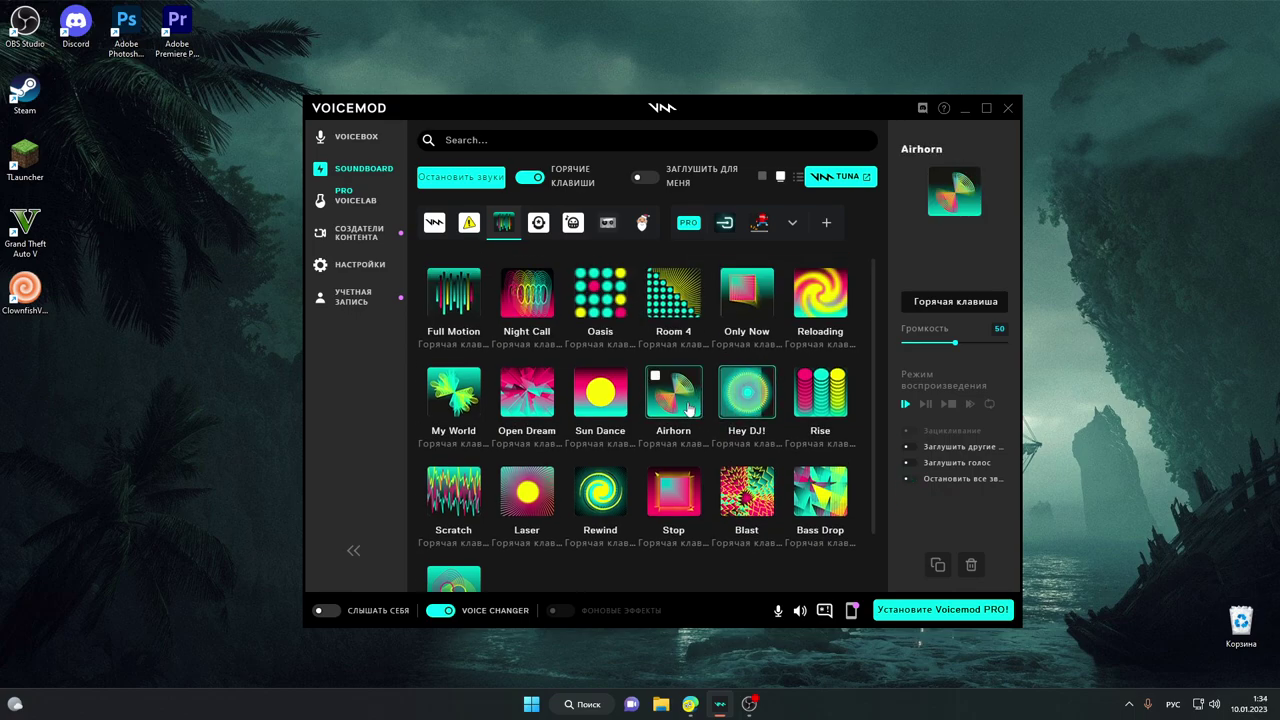
left_click(836, 410)
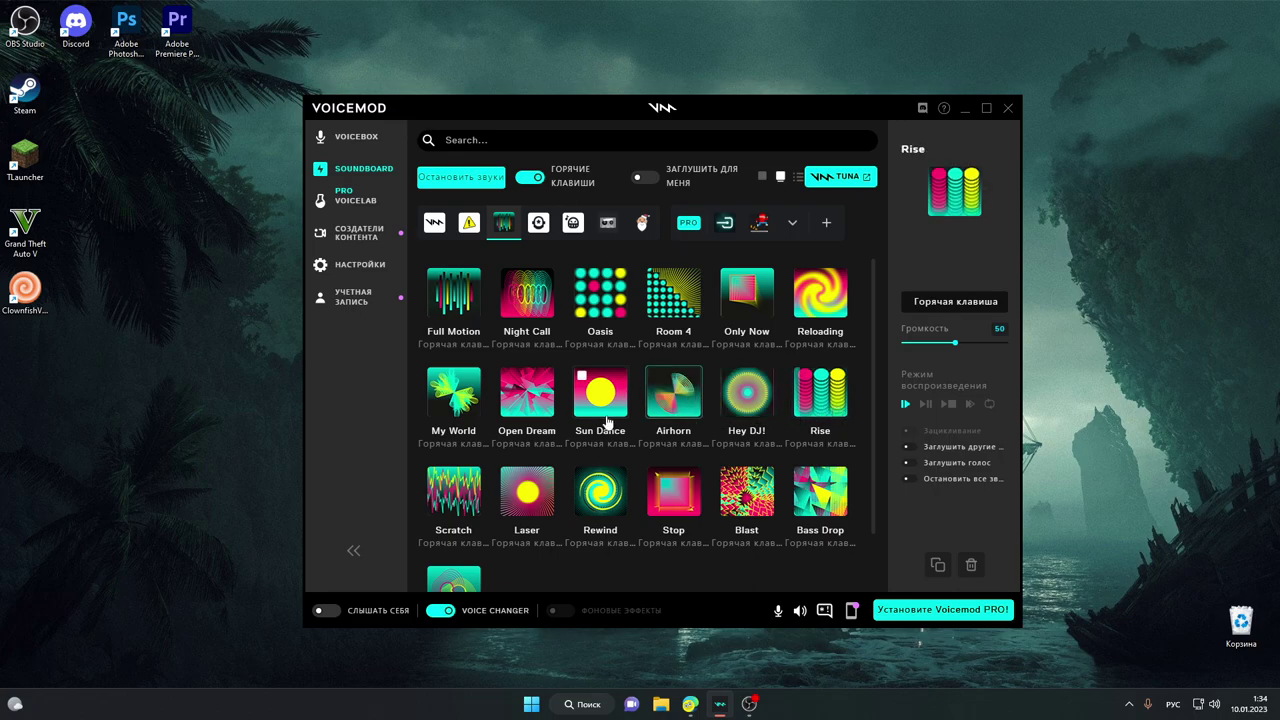
left_click(600, 495)
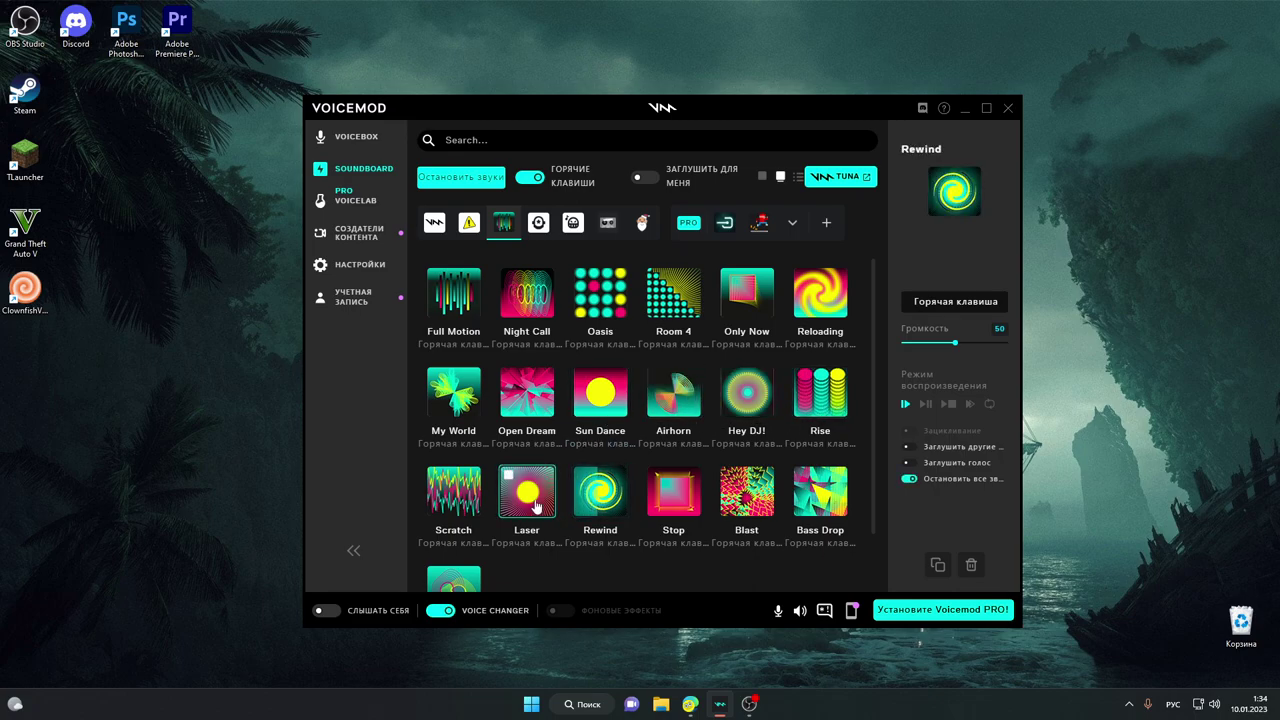
- Preview the Stop, Blast, Bass Drop, Crowd and Scratch sounds on the soundboard
left_click(673, 492)
scroll(744, 443, "down", 1)
left_click(744, 443)
left_click(818, 428)
left_click(453, 523)
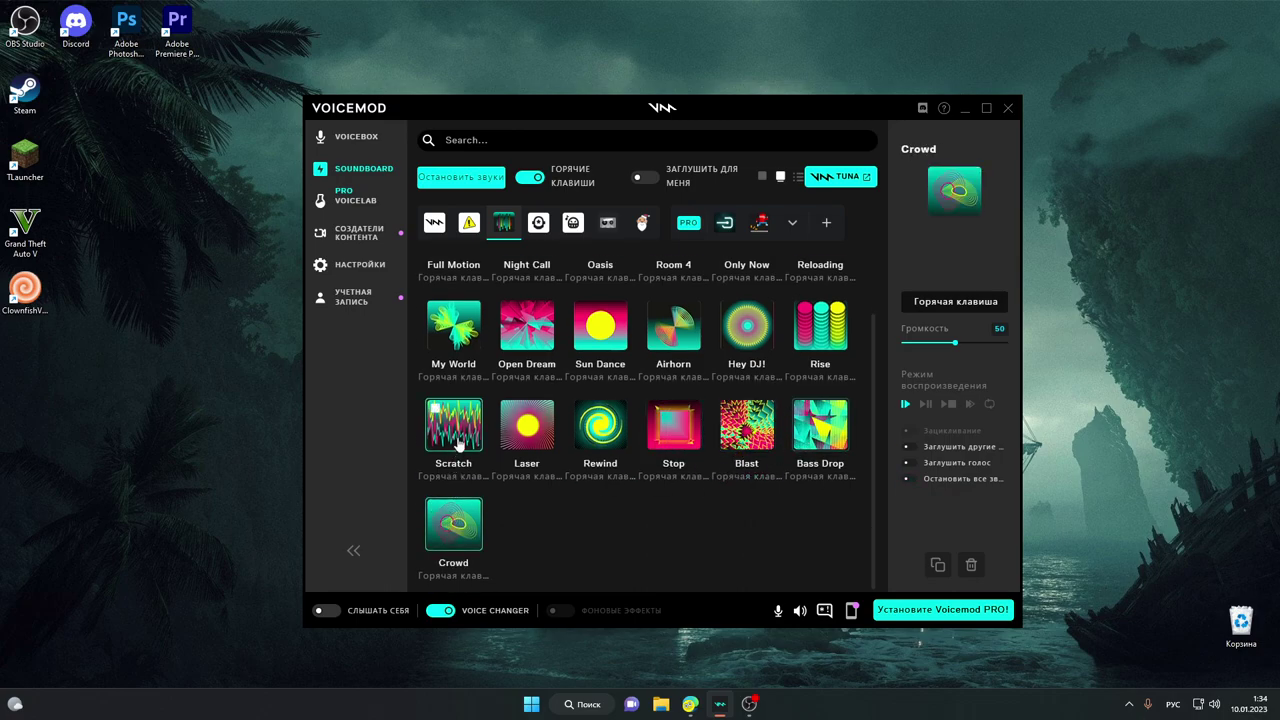
left_click(458, 445)
scroll(540, 520, "up", 1)
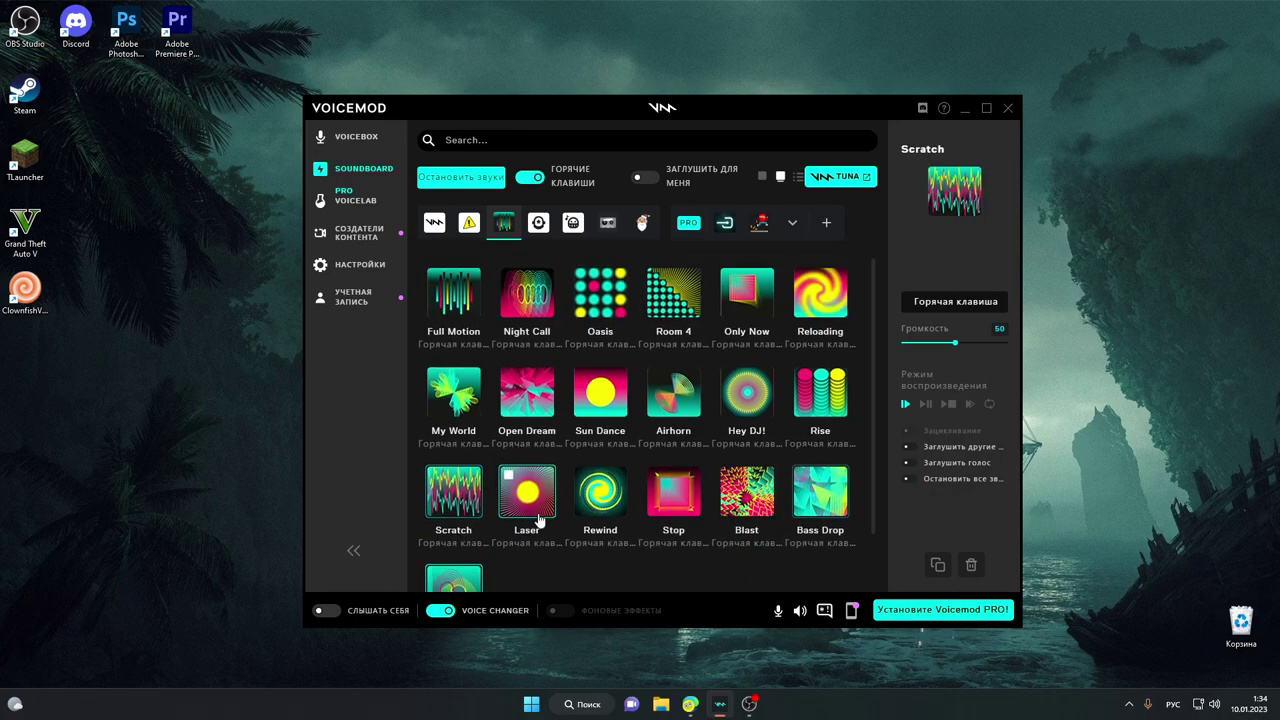
- Play My World with its volume set to 19 and preview the Open Dream sound
left_click(453, 393)
left_click(922, 342)
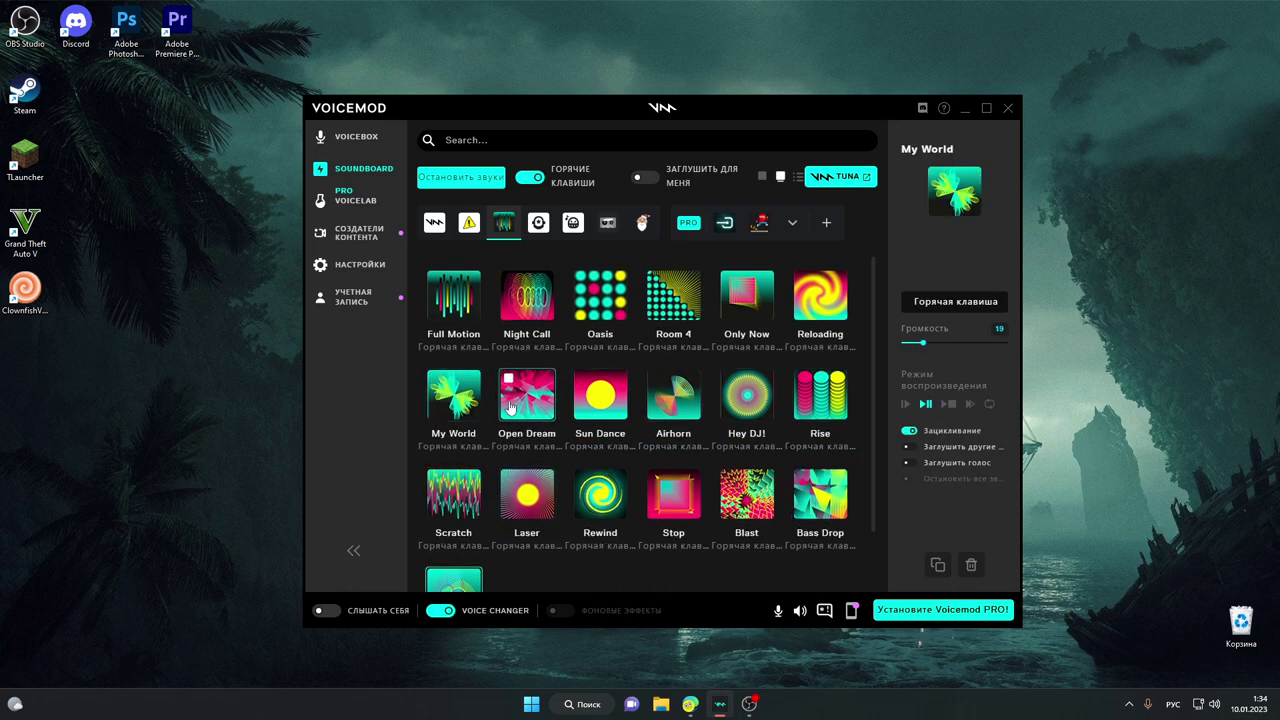
left_click(510, 407)
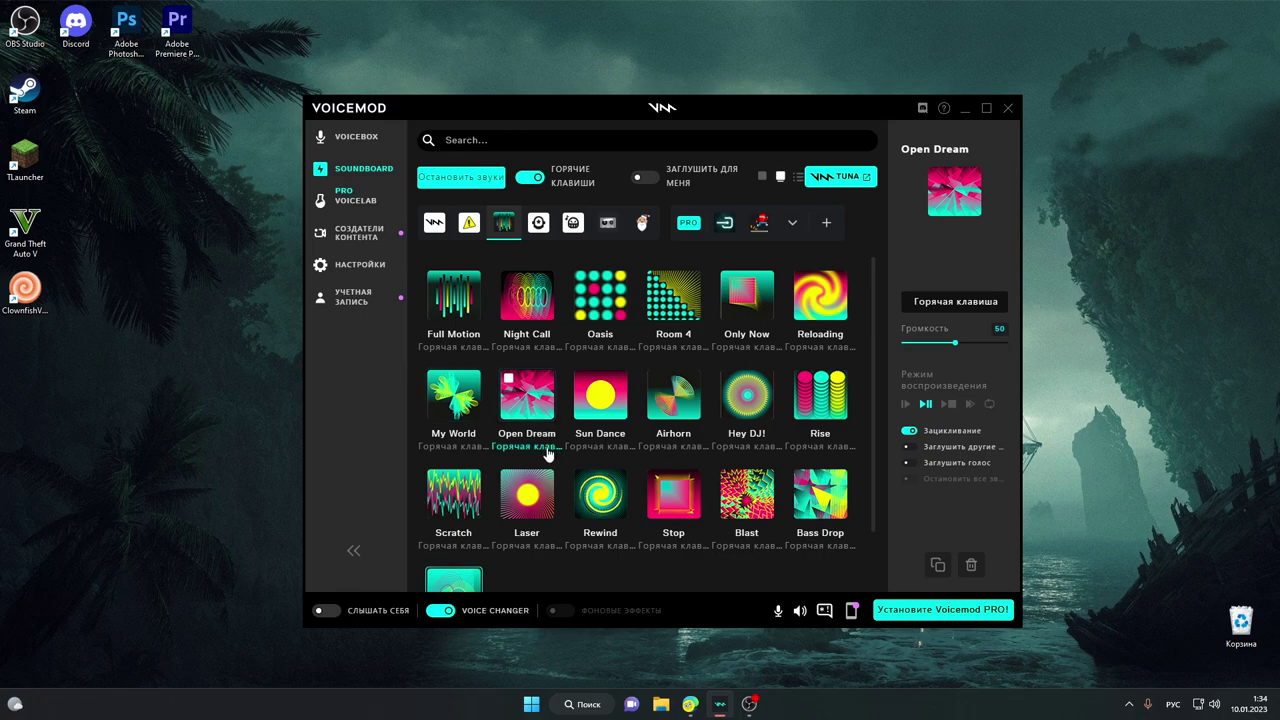
- Preview the Crowd, Sun Dance and Airhorn sounds, lowering the playback volume
scroll(548, 455, "down", 1)
left_click(453, 530)
scroll(569, 531, "up", 1)
scroll(500, 553, "down", 1)
scroll(515, 500, "up", 1)
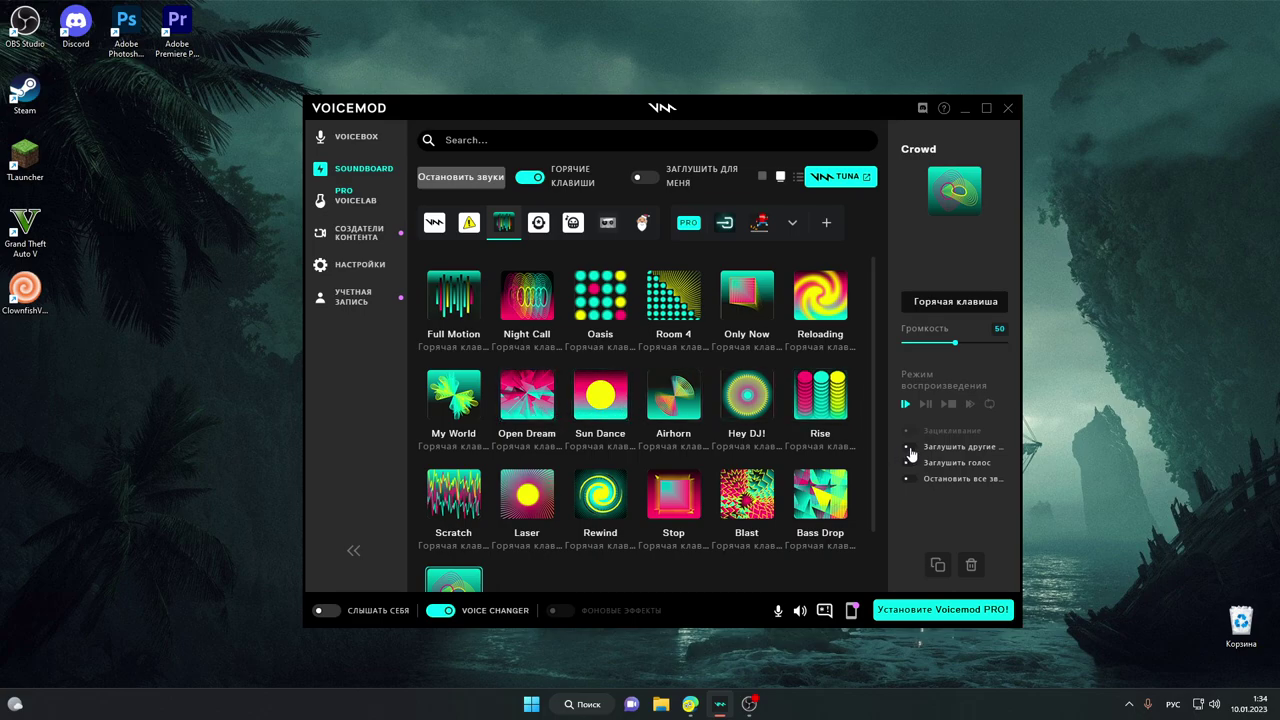
left_click(615, 408)
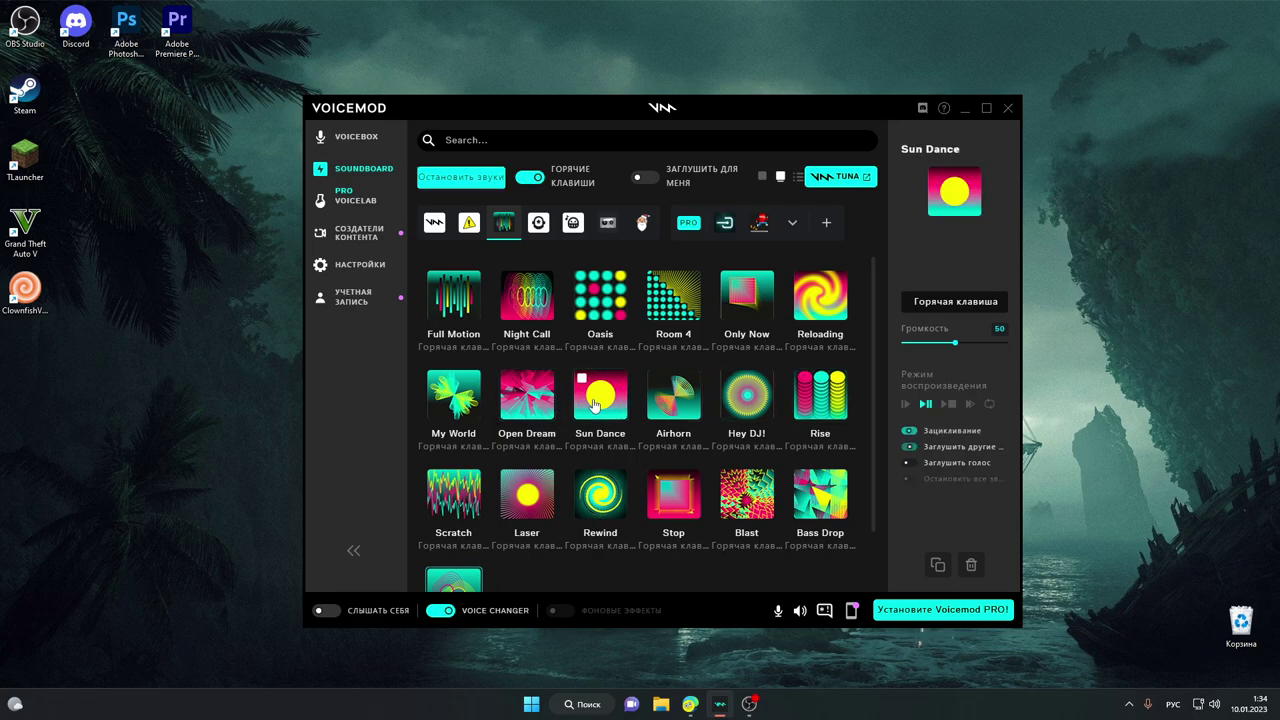
left_click(673, 395)
left_click_drag(930, 343, 922, 343)
- Preview the Reloading, Only Now, Room 4 and Oasis sounds
left_click(800, 333)
left_click(740, 318)
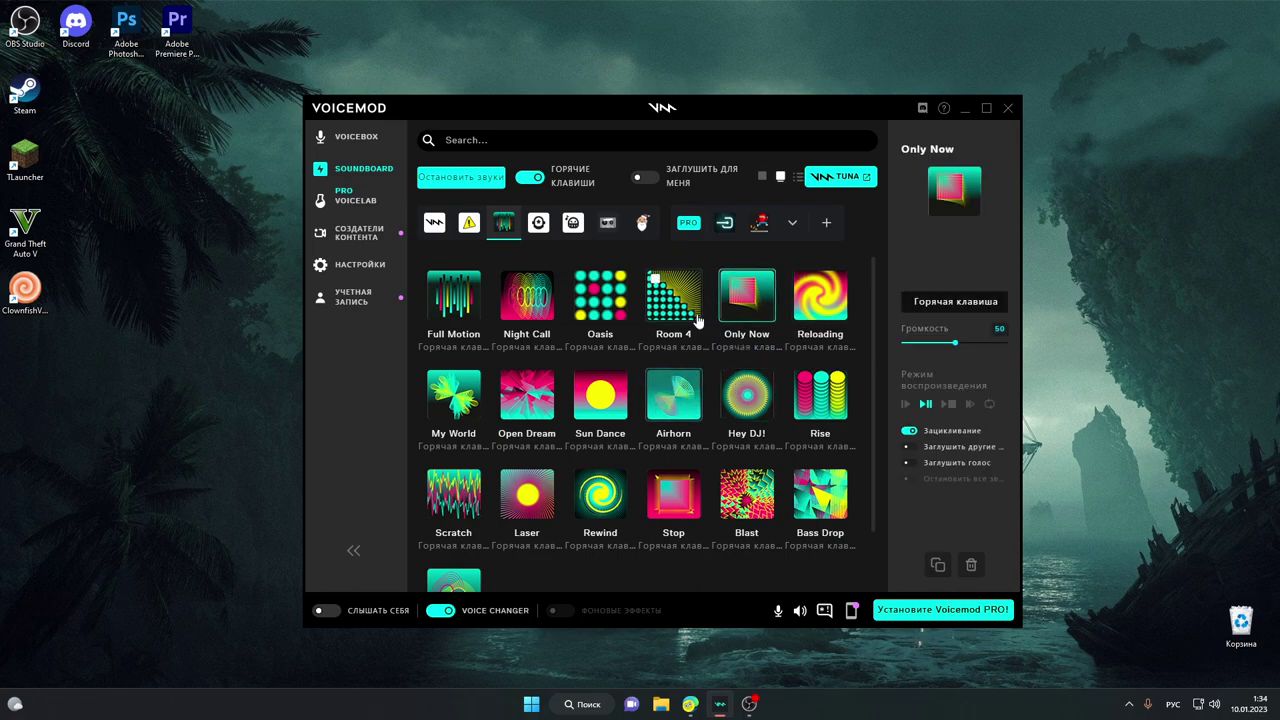
left_click(673, 298)
left_click(600, 298)
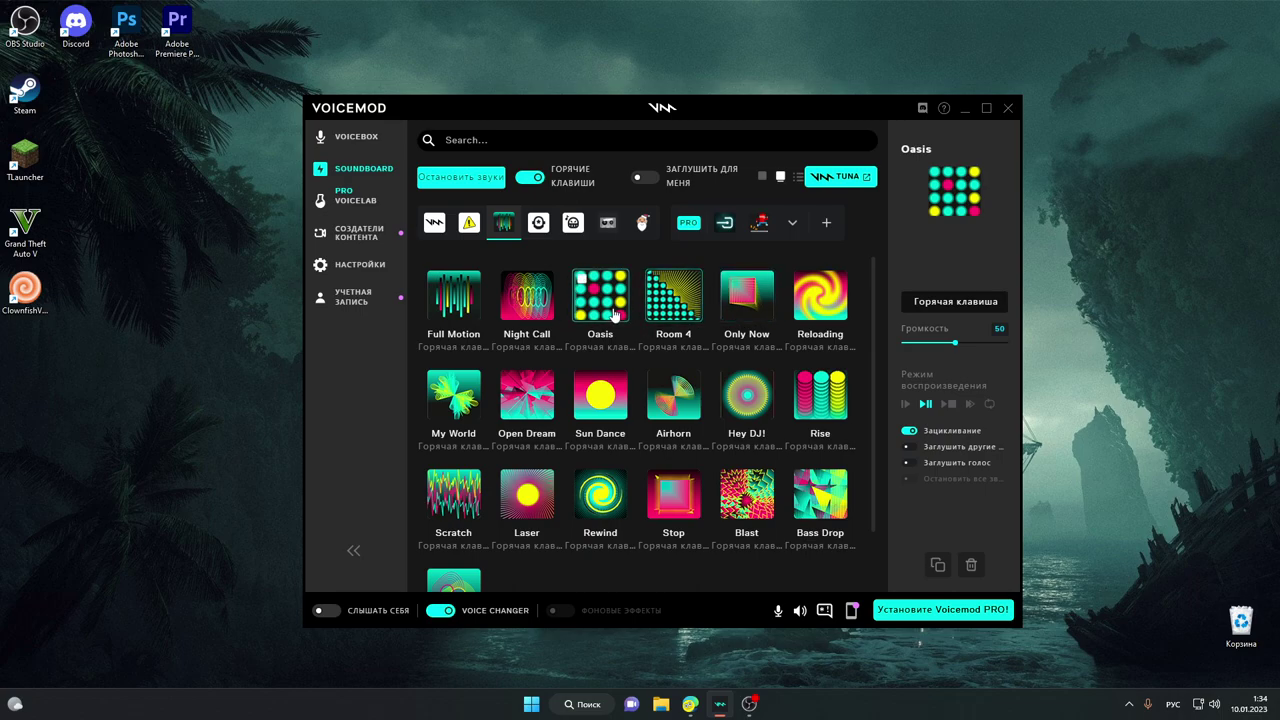
- Turn off looping for the Oasis sound and leave its mute-others option disabled
left_click(912, 448)
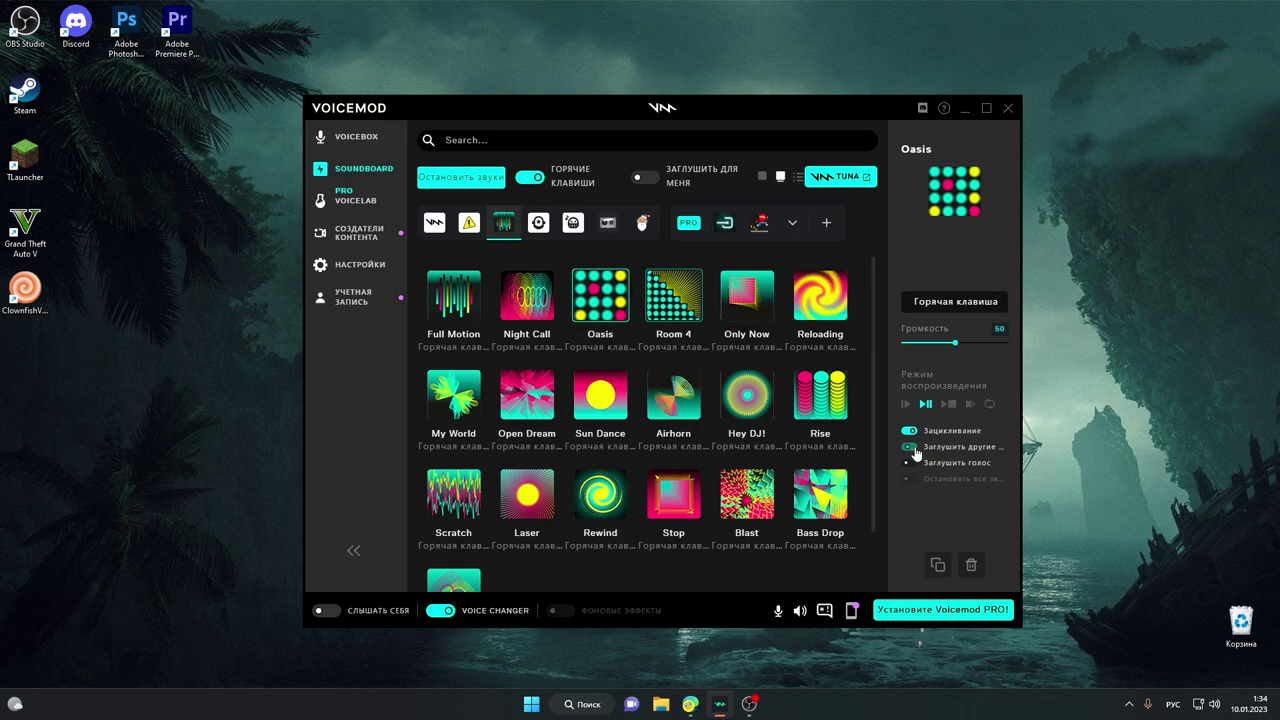
left_click(910, 431)
left_click(911, 448)
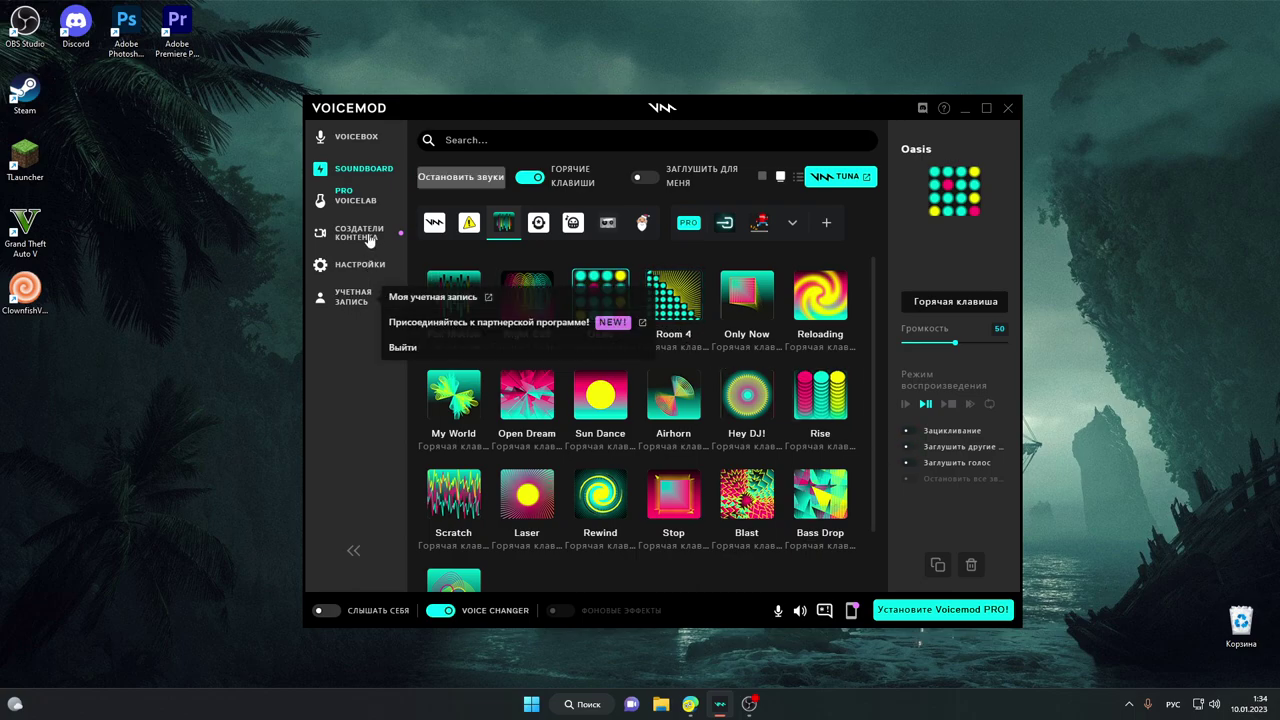
- Return to the Voicebox and look through the full list of voices, dismissing the PRO subscription offer
left_click(362, 143)
scroll(430, 216, "down", 2)
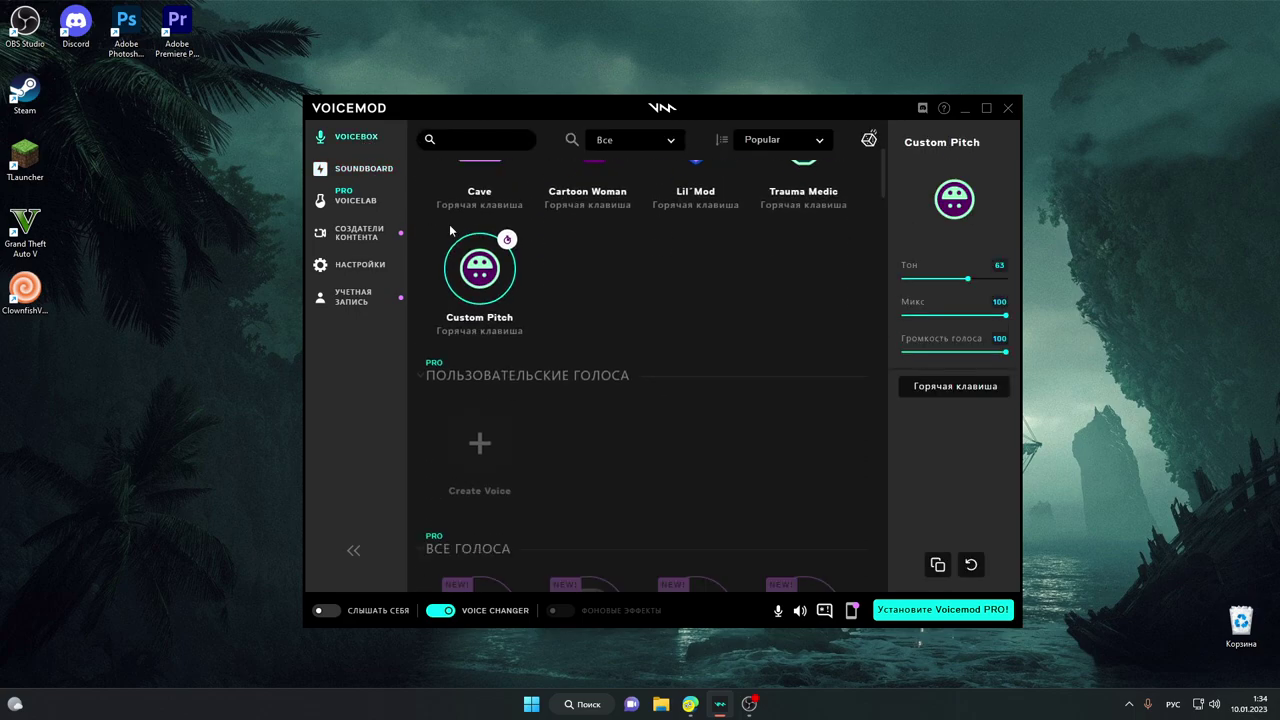
scroll(576, 345, "down", 3)
scroll(576, 345, "down", 12)
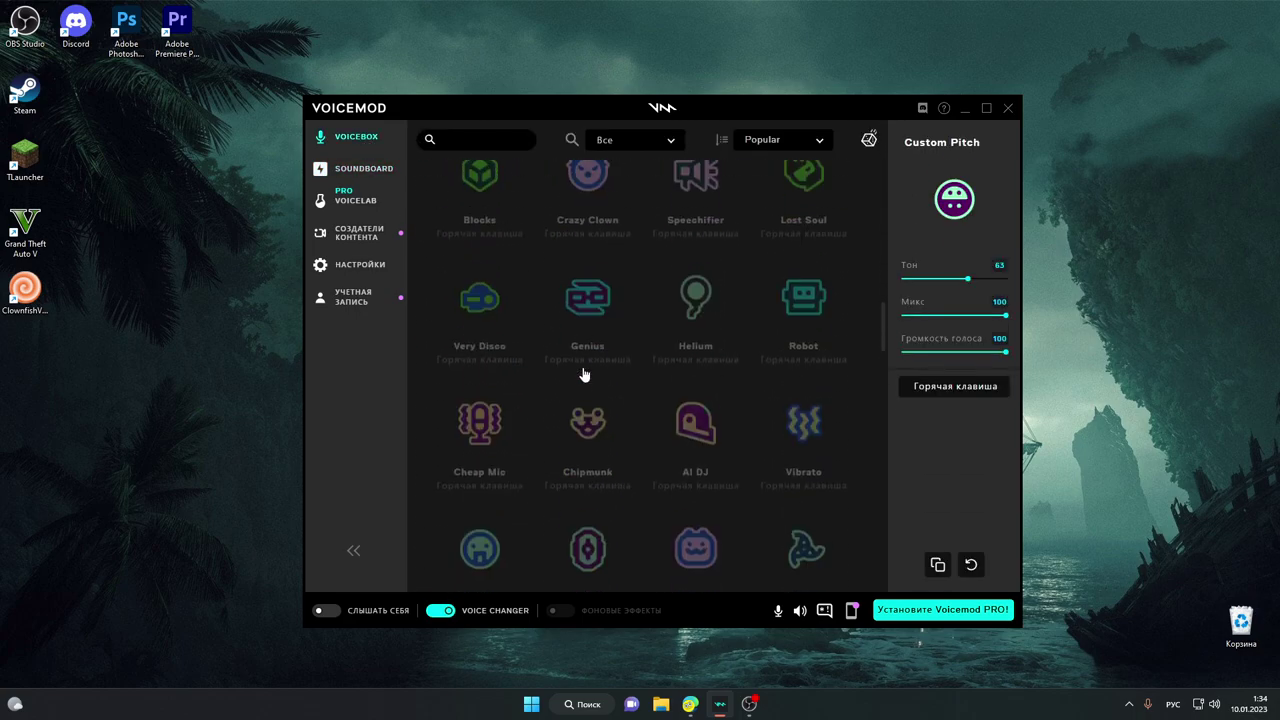
scroll(585, 378, "down", 4)
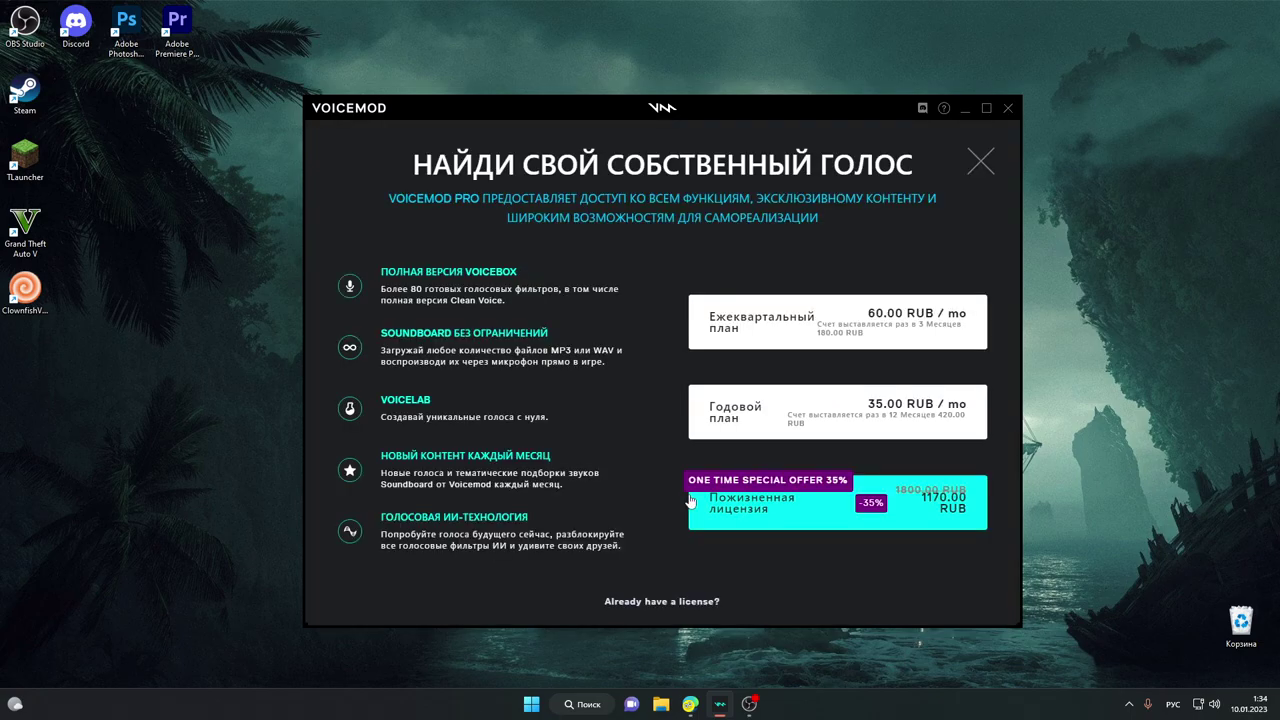
left_click(981, 163)
scroll(680, 460, "up", 10)
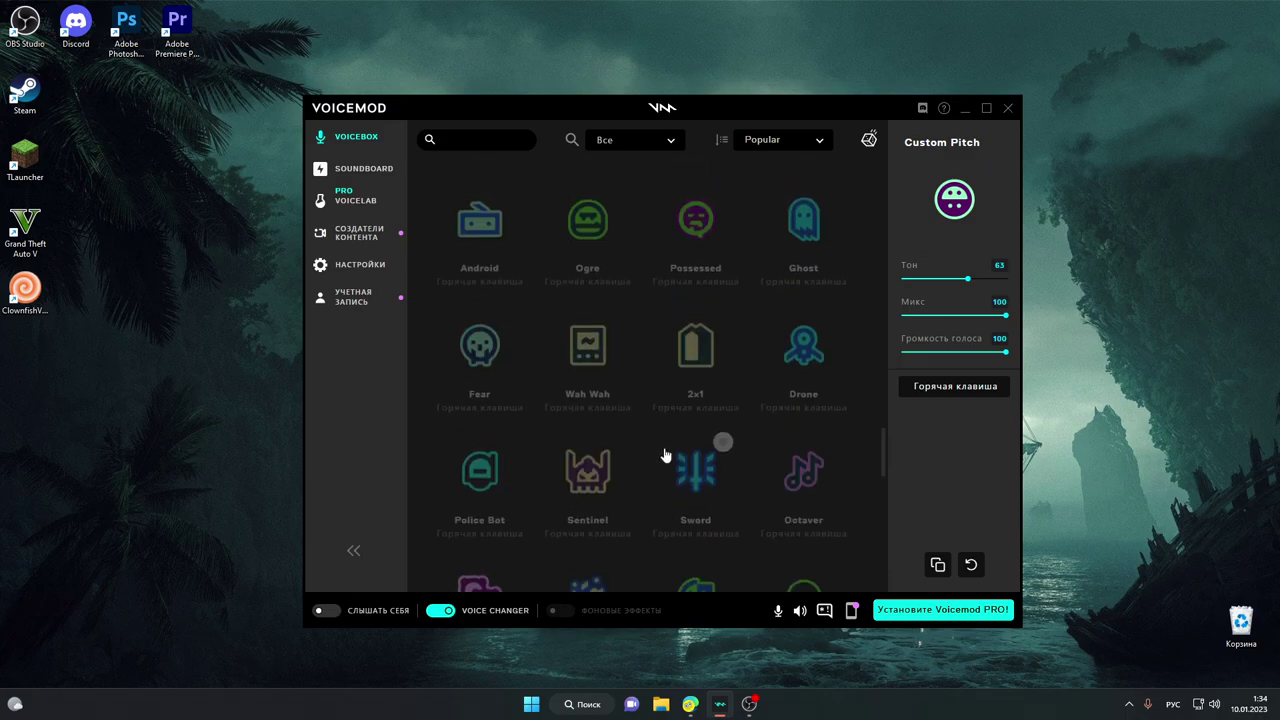
scroll(661, 452, "up", 5)
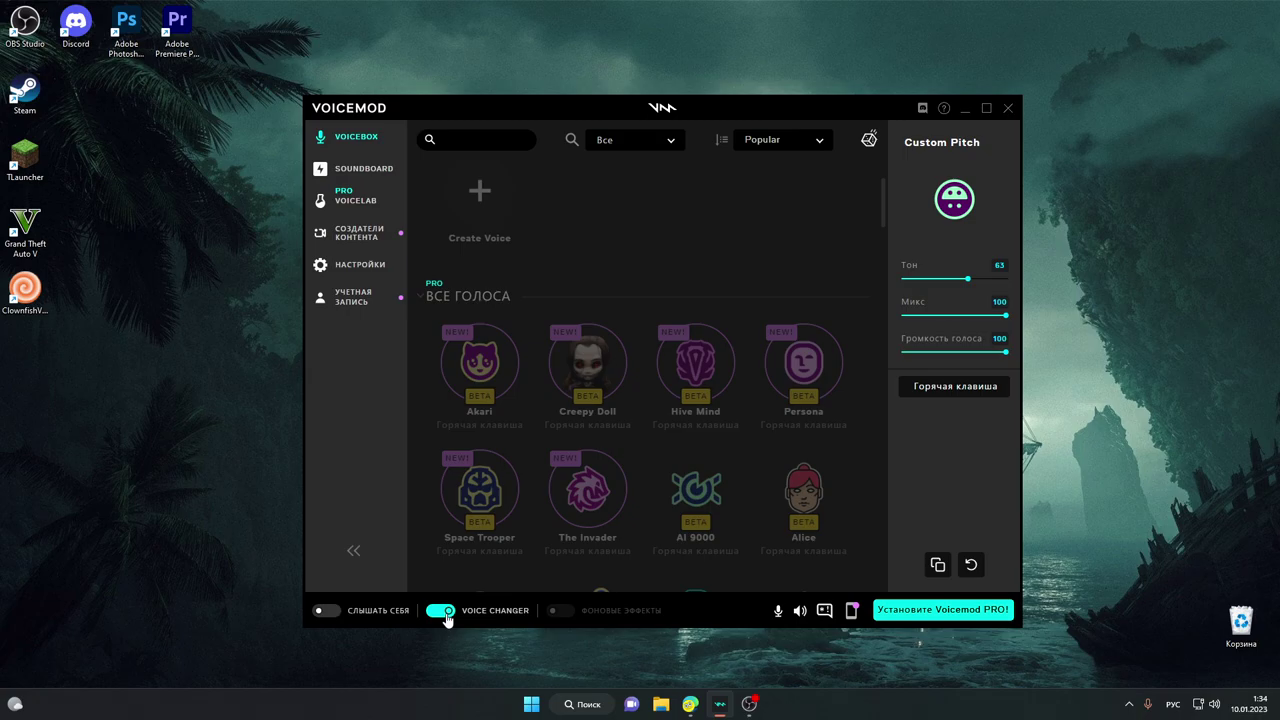
- Toggle the voice changer off and back on, and check the audio mixer levels in OBS
left_click(445, 612)
left_click(445, 612)
left_click(749, 704)
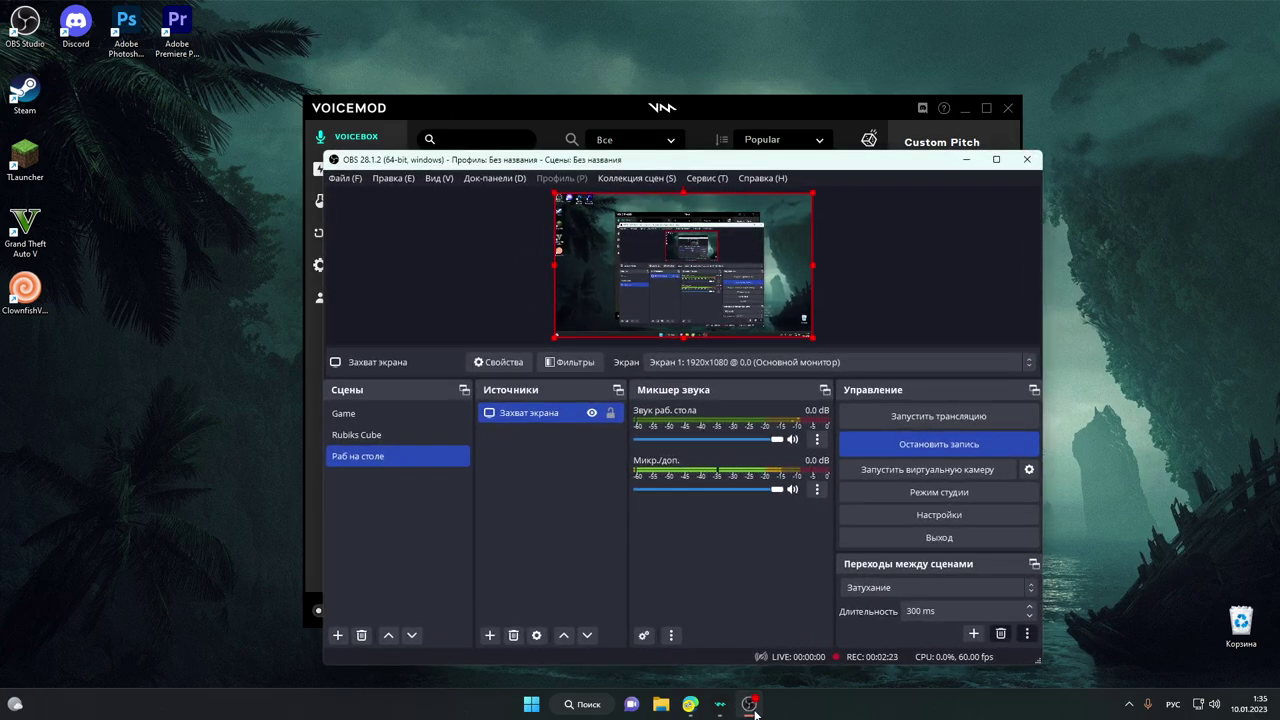
left_click(720, 704)
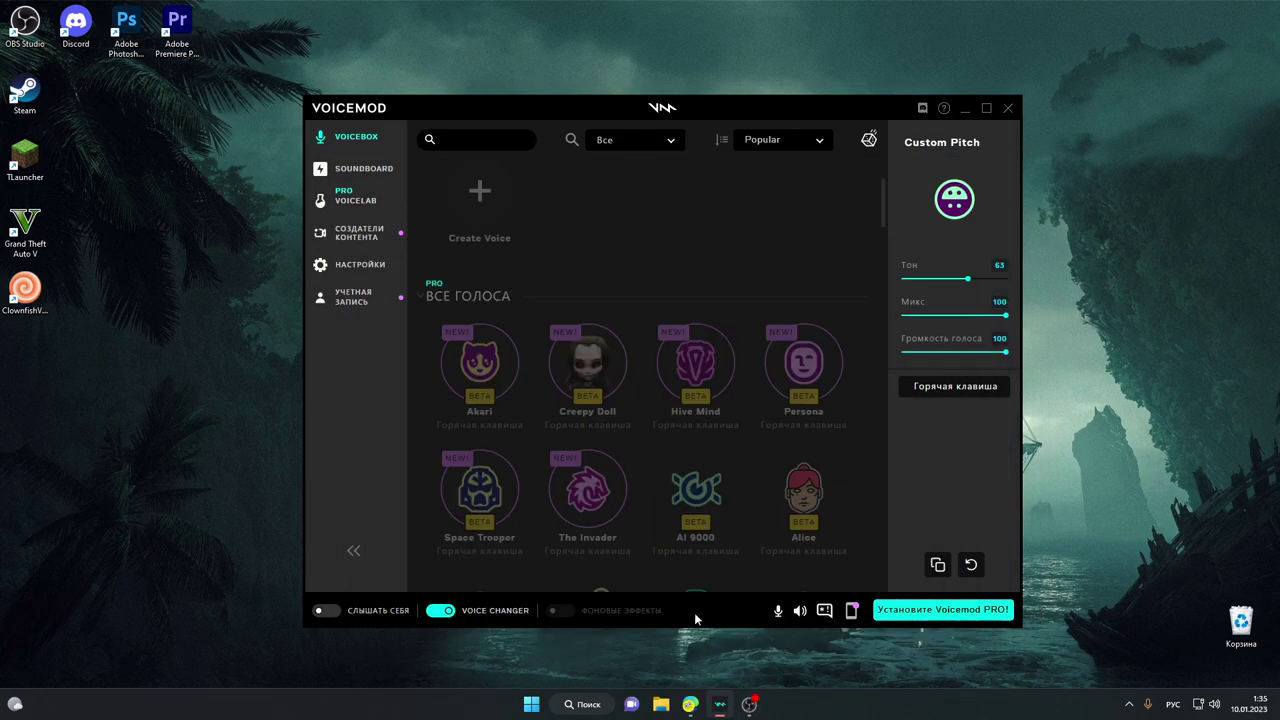
- Select The Narrator voice from today's free voices
scroll(570, 461, "up", 5)
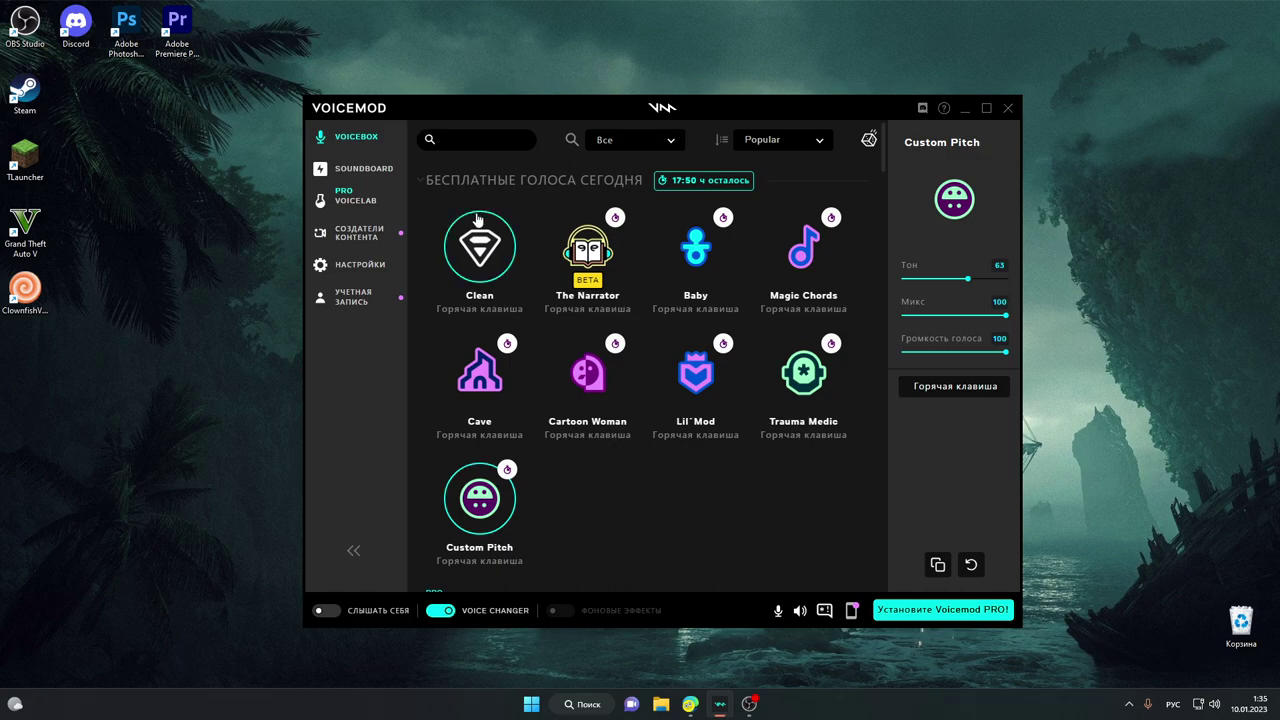
left_click(607, 256)
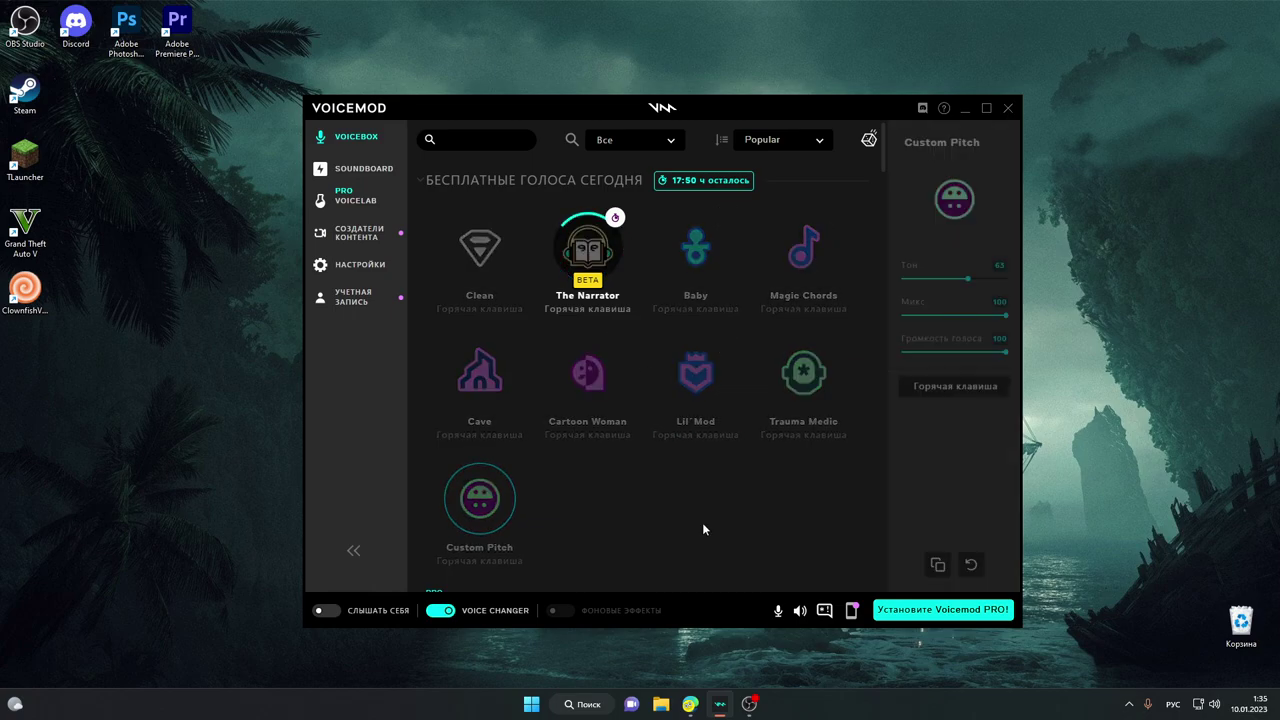
- Switch to OBS and open the audio filters of the Микр./доп. microphone source
left_click(750, 704)
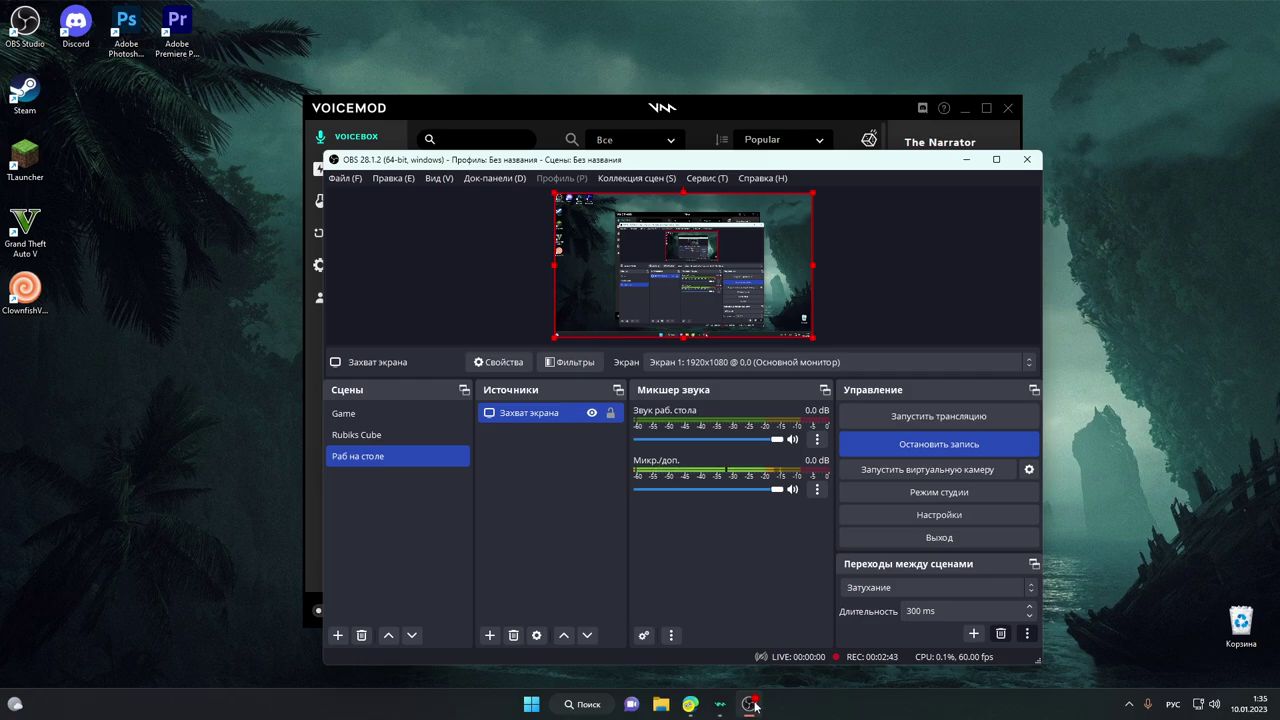
left_click(817, 489)
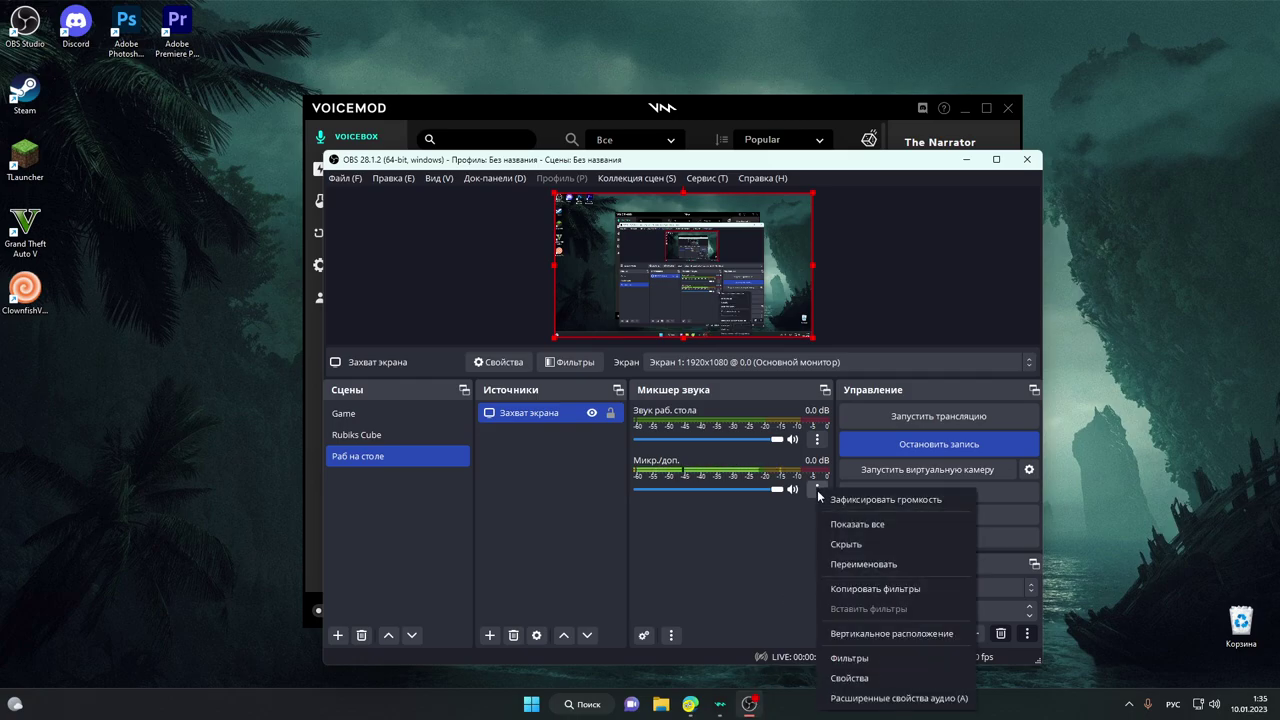
left_click(855, 678)
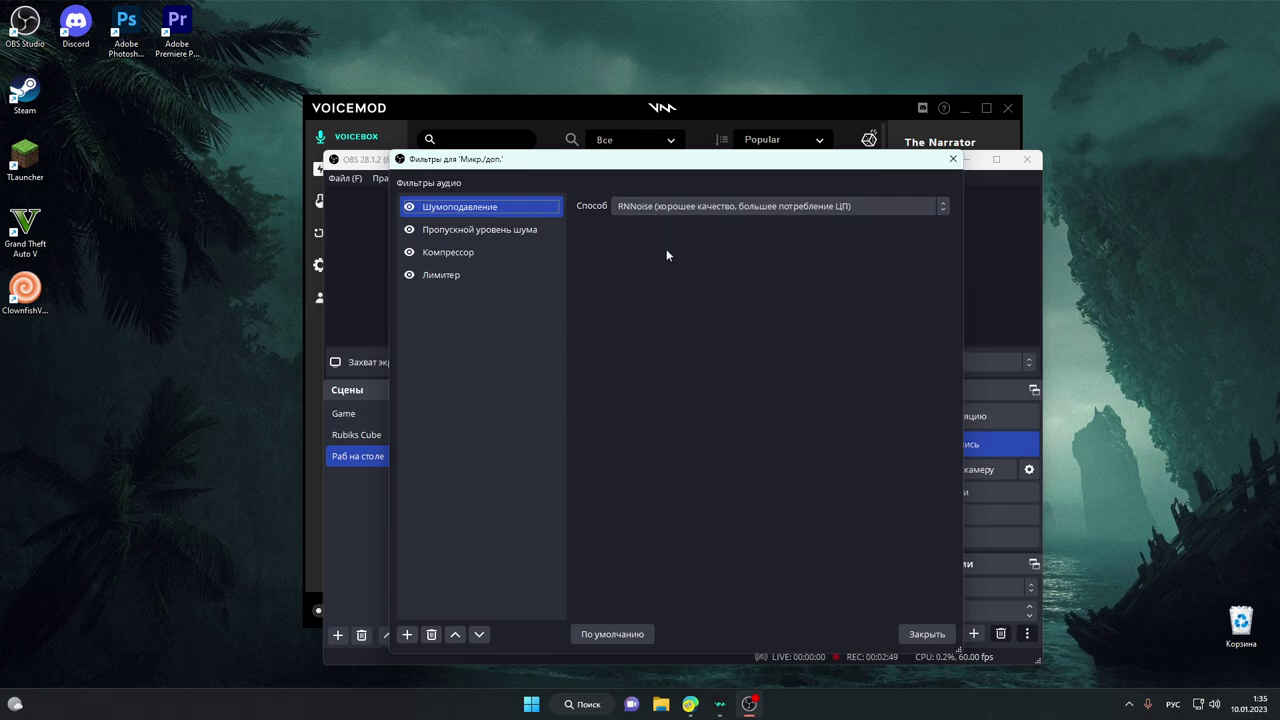
- Close the microphone filters, return to Voicemod and select the Baby voice with its tone at 0
left_click(926, 634)
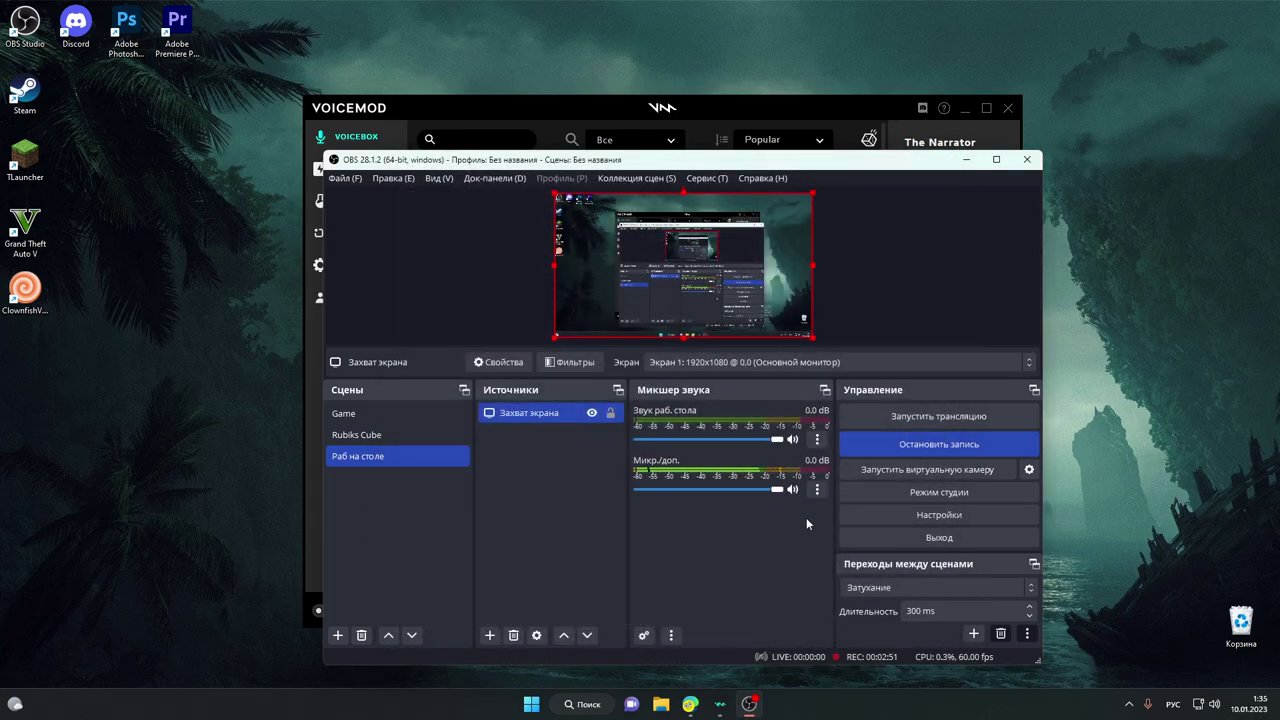
left_click(966, 159)
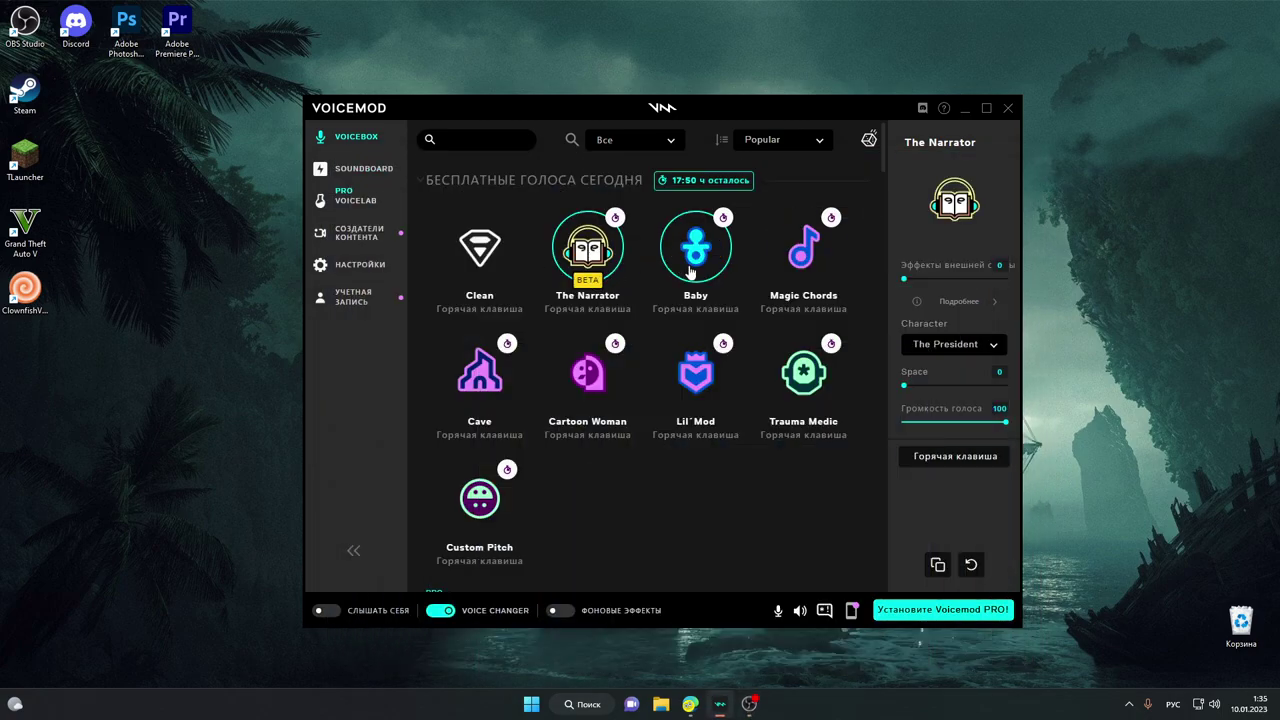
left_click(690, 272)
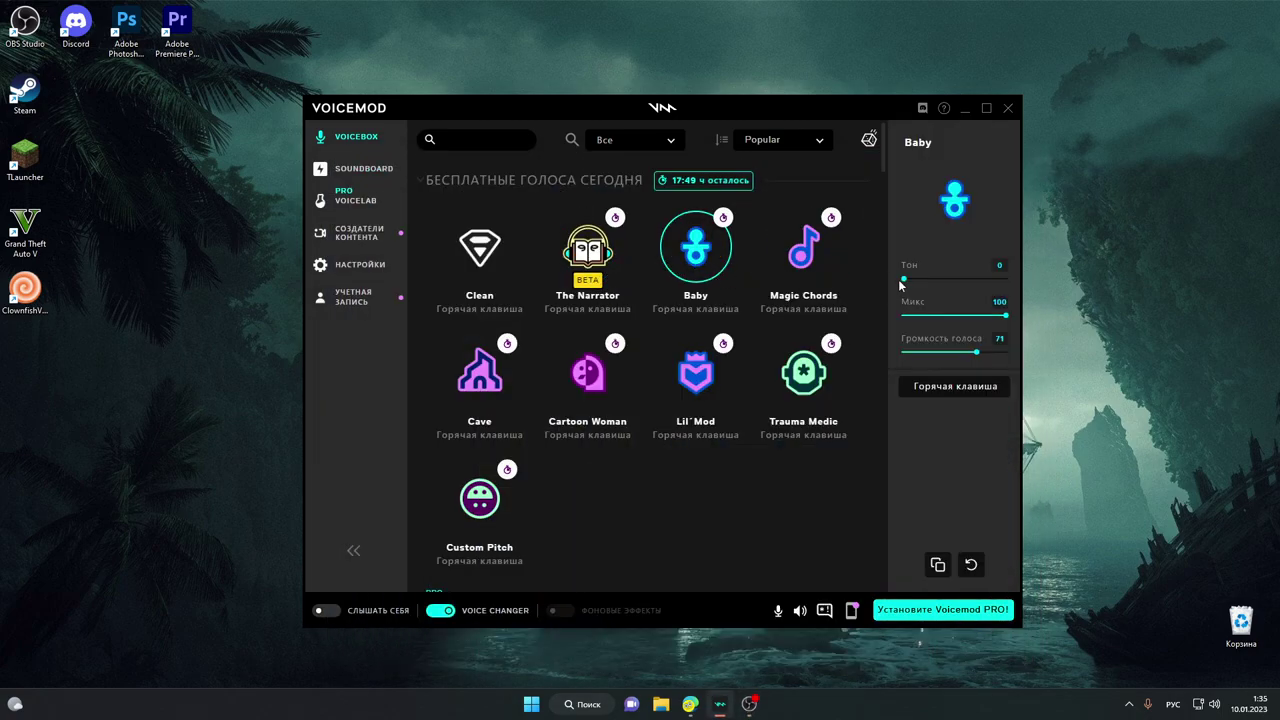
left_click_drag(907, 285, 879, 280)
- Select the Magic Chords voice, check the microphone level in OBS's audio mixer and return to Voicemod
left_click(823, 276)
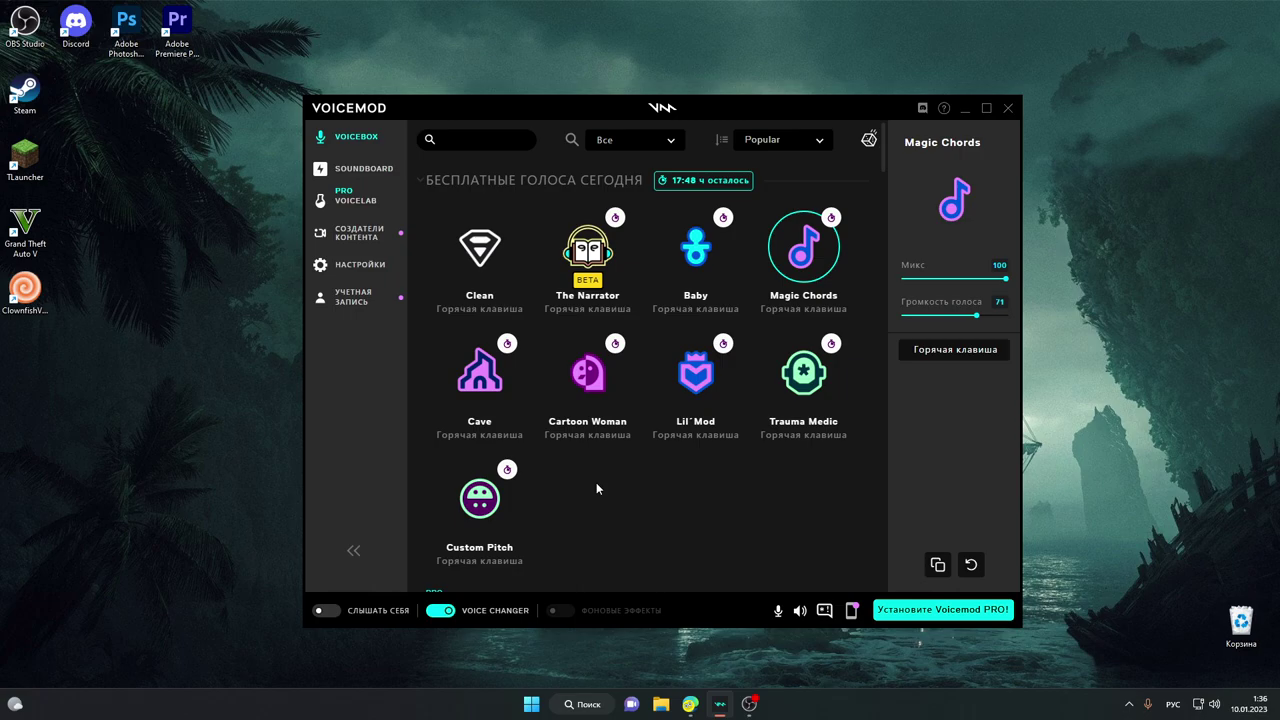
left_click(752, 705)
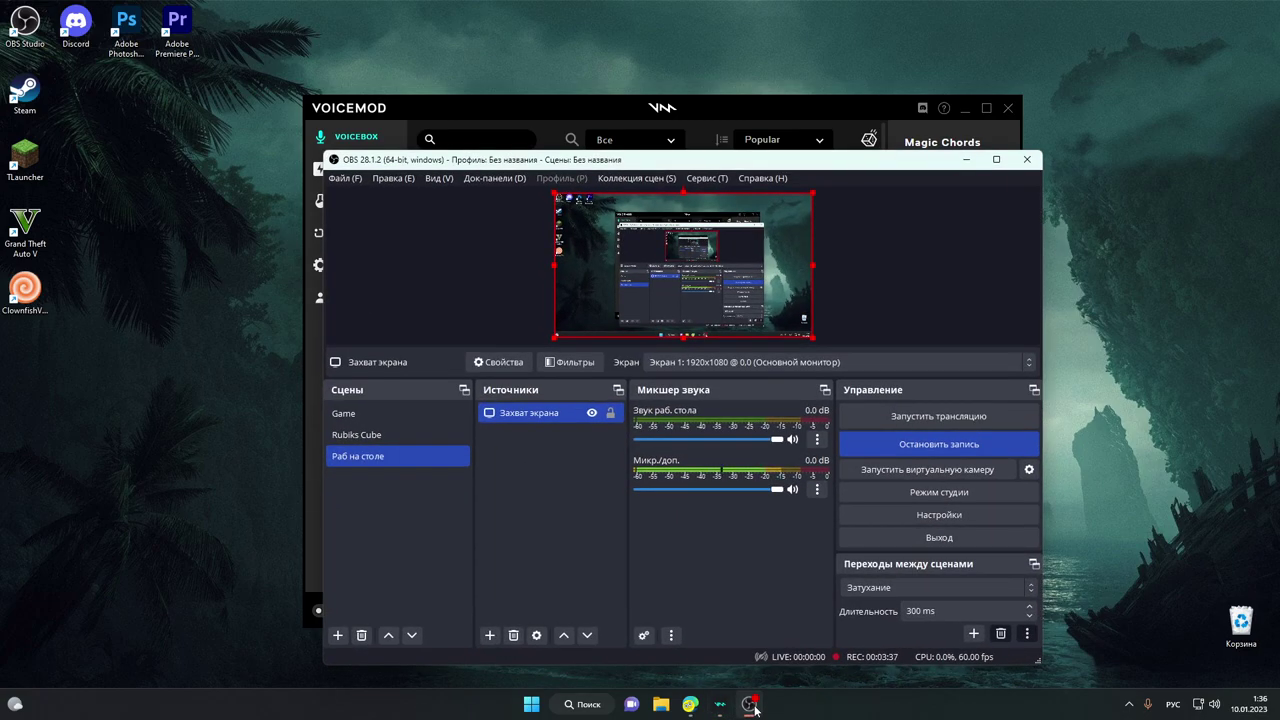
left_click(752, 705)
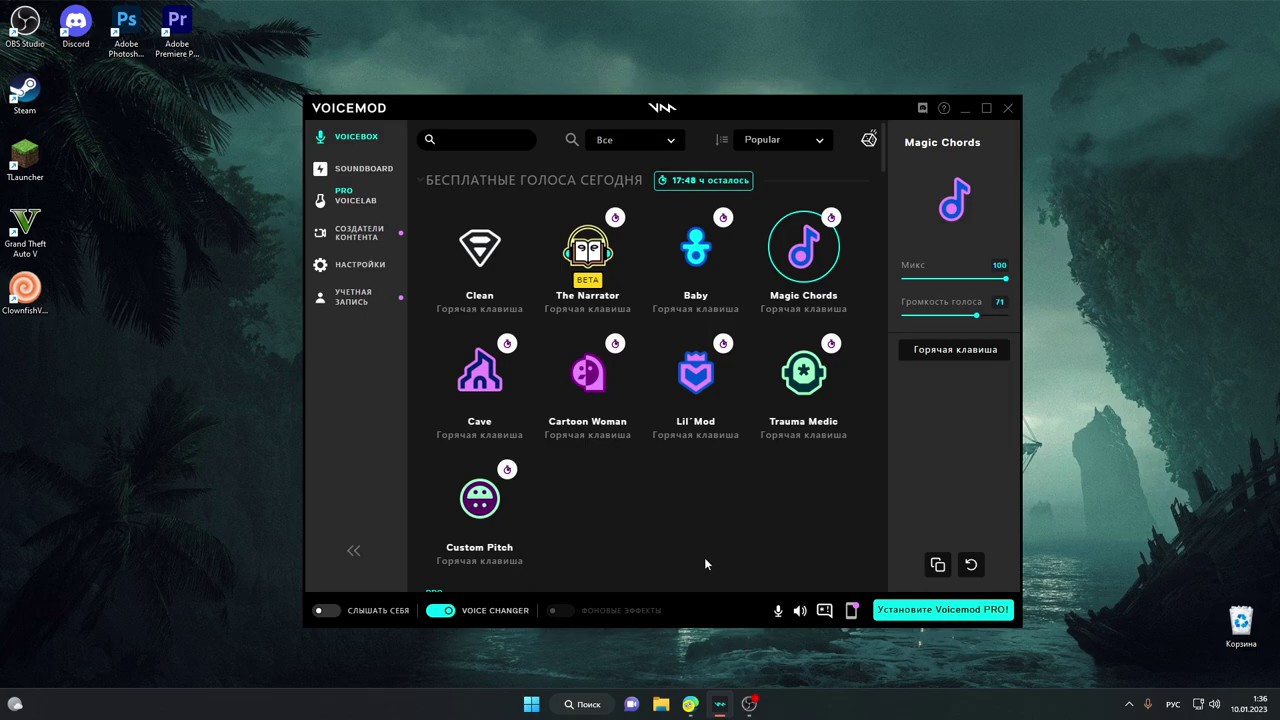
left_click(750, 705)
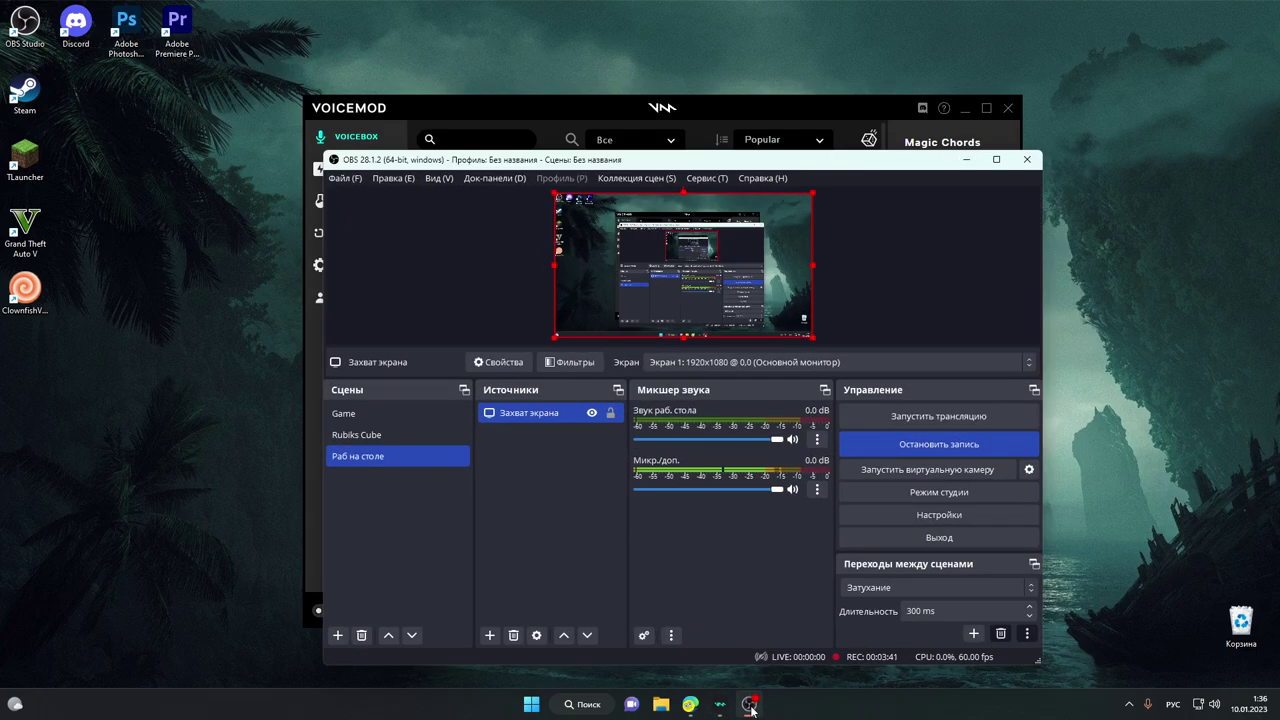
mouse_move(708, 147)
left_mouse_down()
mouse_move(714, 46)
mouse_move(718, 114)
mouse_move(705, 140)
left_mouse_up()
left_click(953, 160)
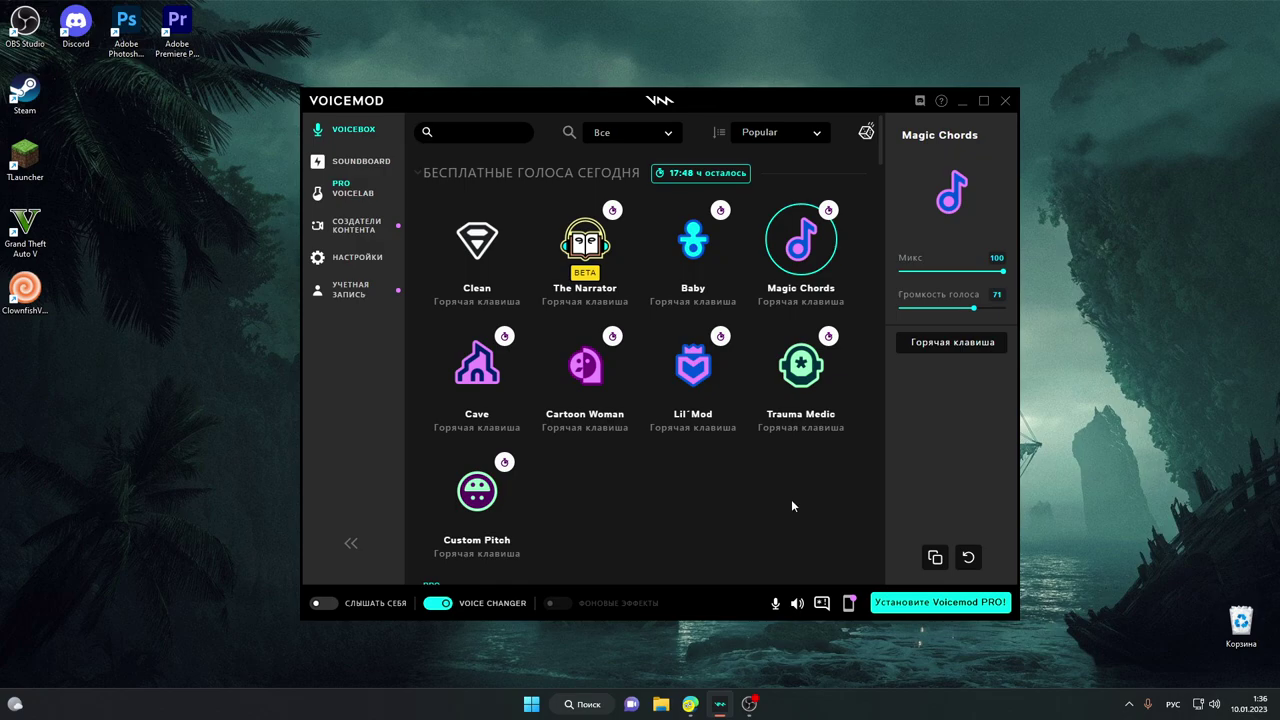
- Try the Cave voice and switch to Cartoon Woman with the Legacy skin and the tone at 0
left_click(505, 400)
scroll(507, 402, "down", 1)
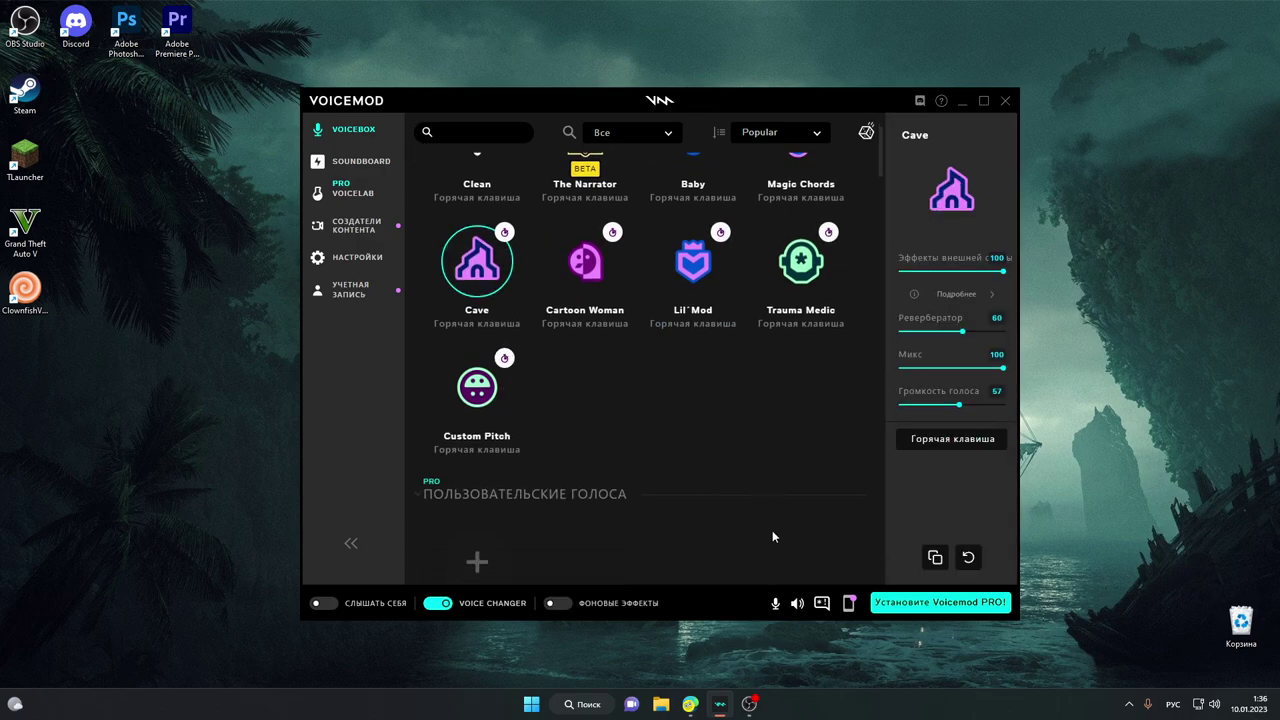
left_click(598, 268)
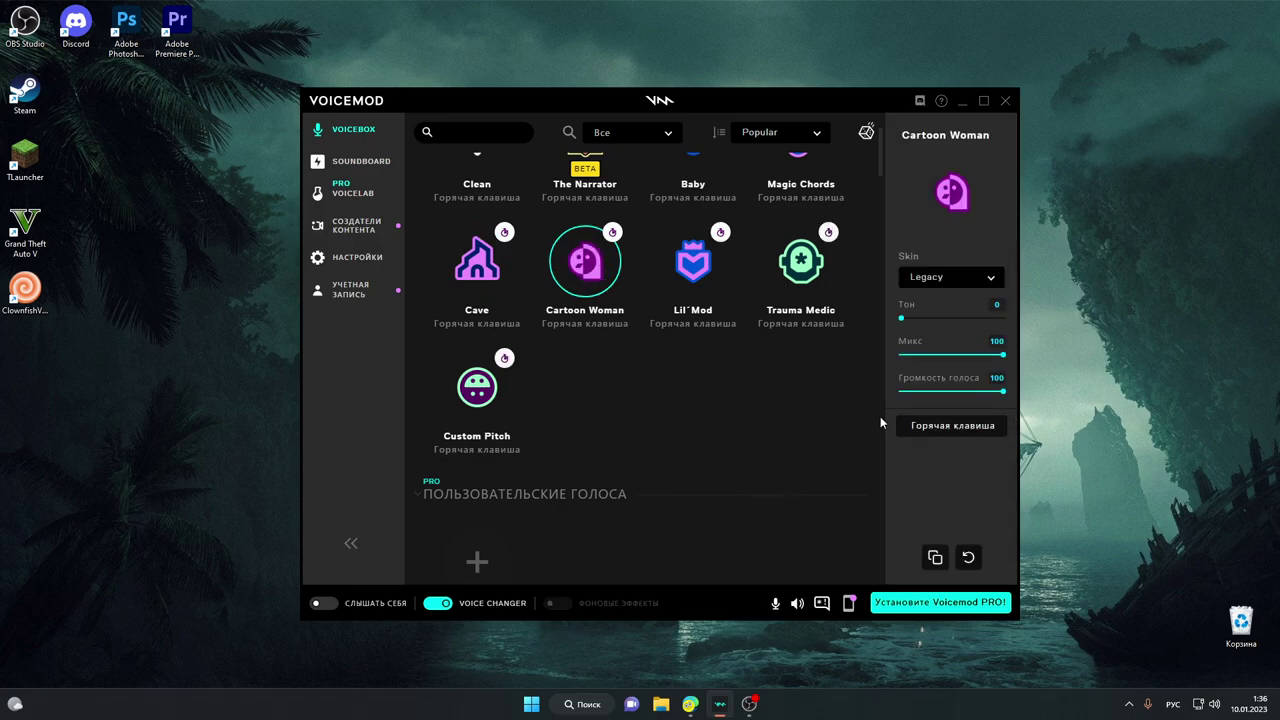
left_click(943, 279)
left_click(933, 314)
left_click(932, 318)
left_click_drag(962, 320, 900, 326)
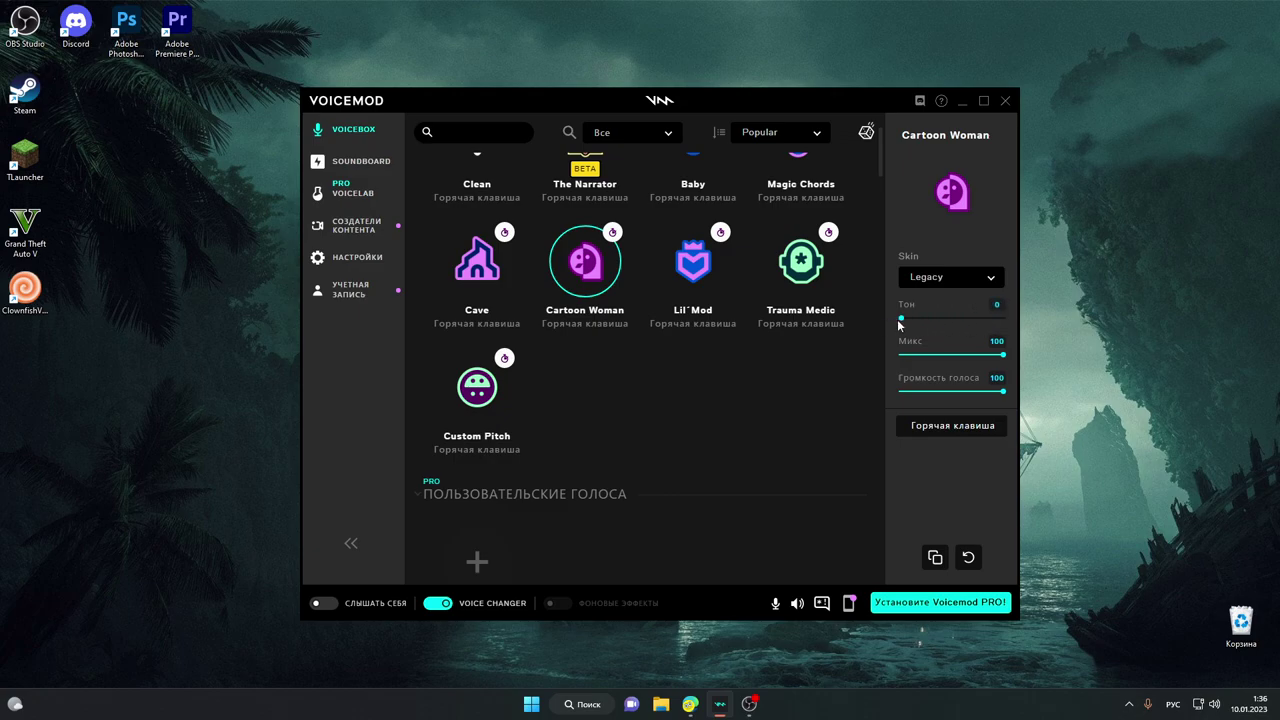
- Select the Lil'Mod voice and toggle the voice changer off and on to compare it with the natural voice
left_click(722, 293)
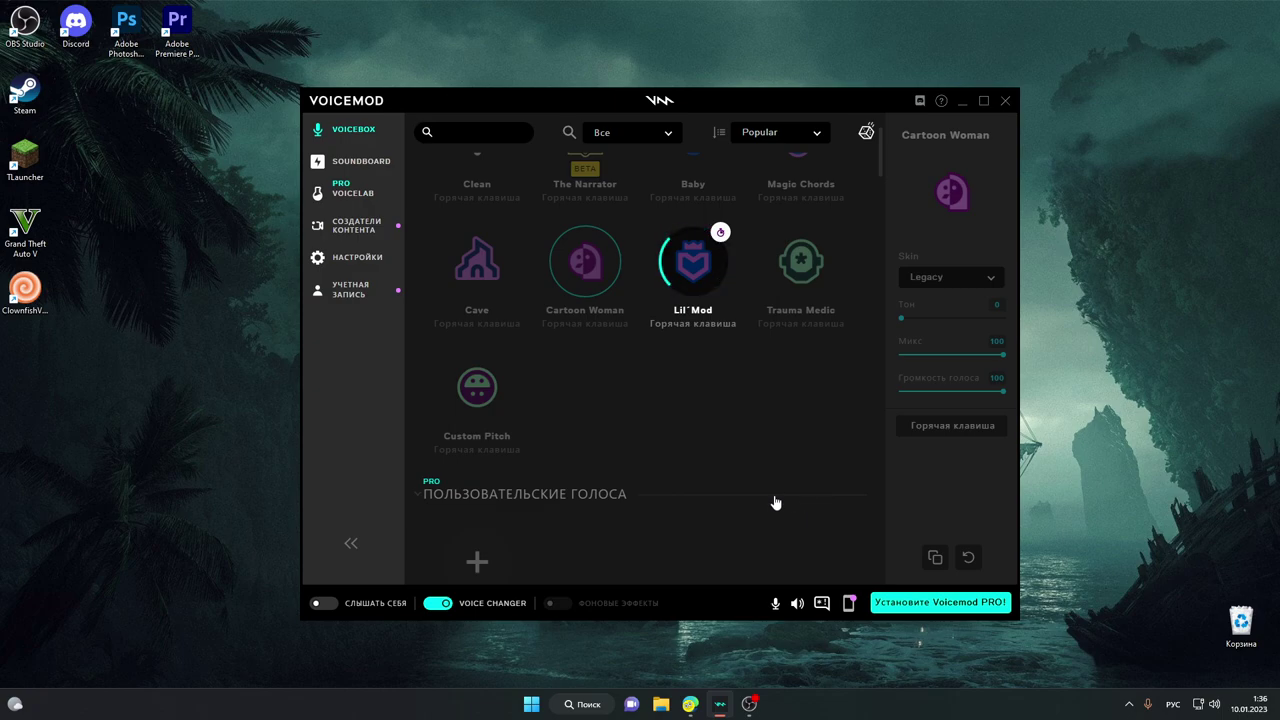
left_click(441, 605)
left_click(441, 605)
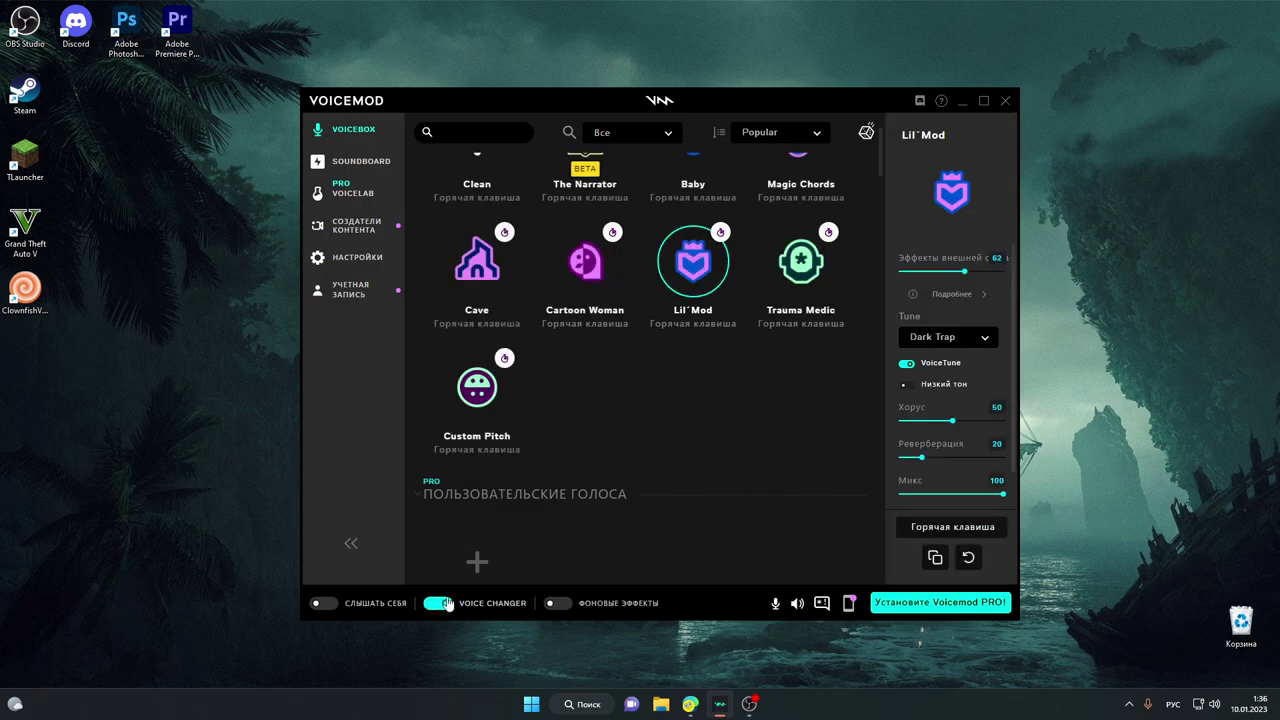
left_click(441, 605)
left_click(444, 607)
- Try the Trauma Medic voice and switch to the Custom Pitch voice
left_click(820, 282)
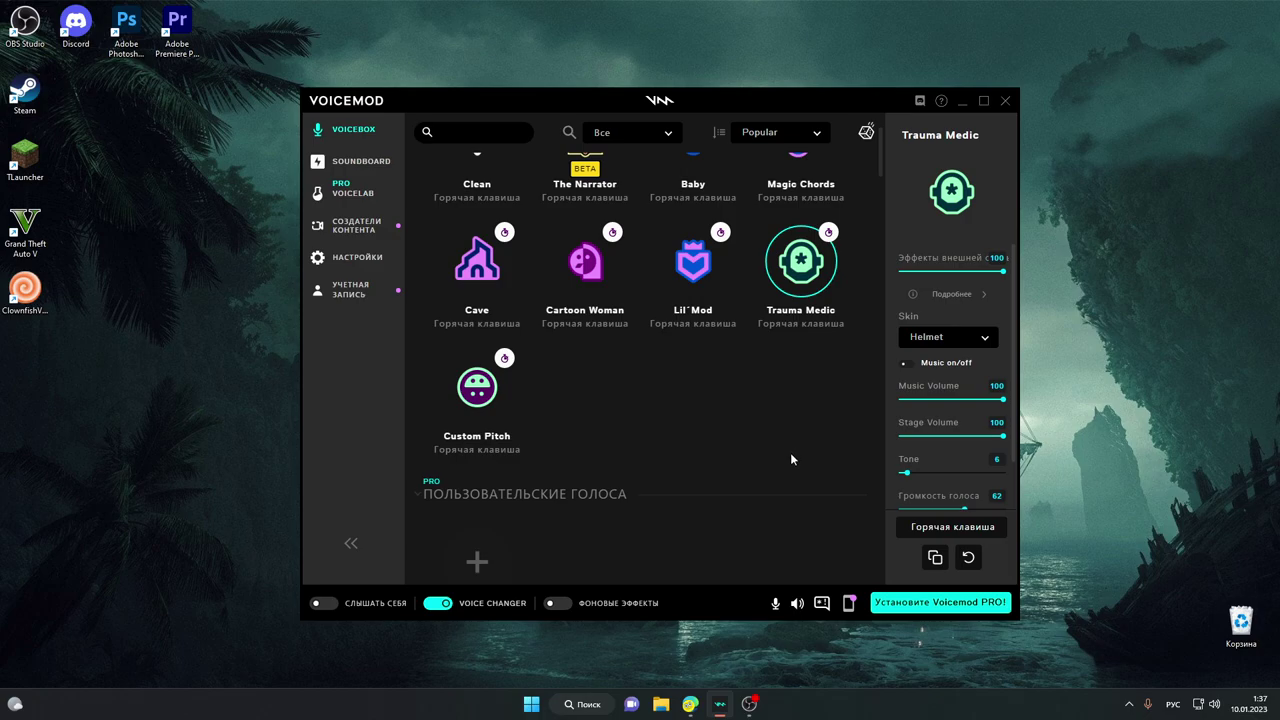
left_click(467, 412)
scroll(467, 412, "down", 2)
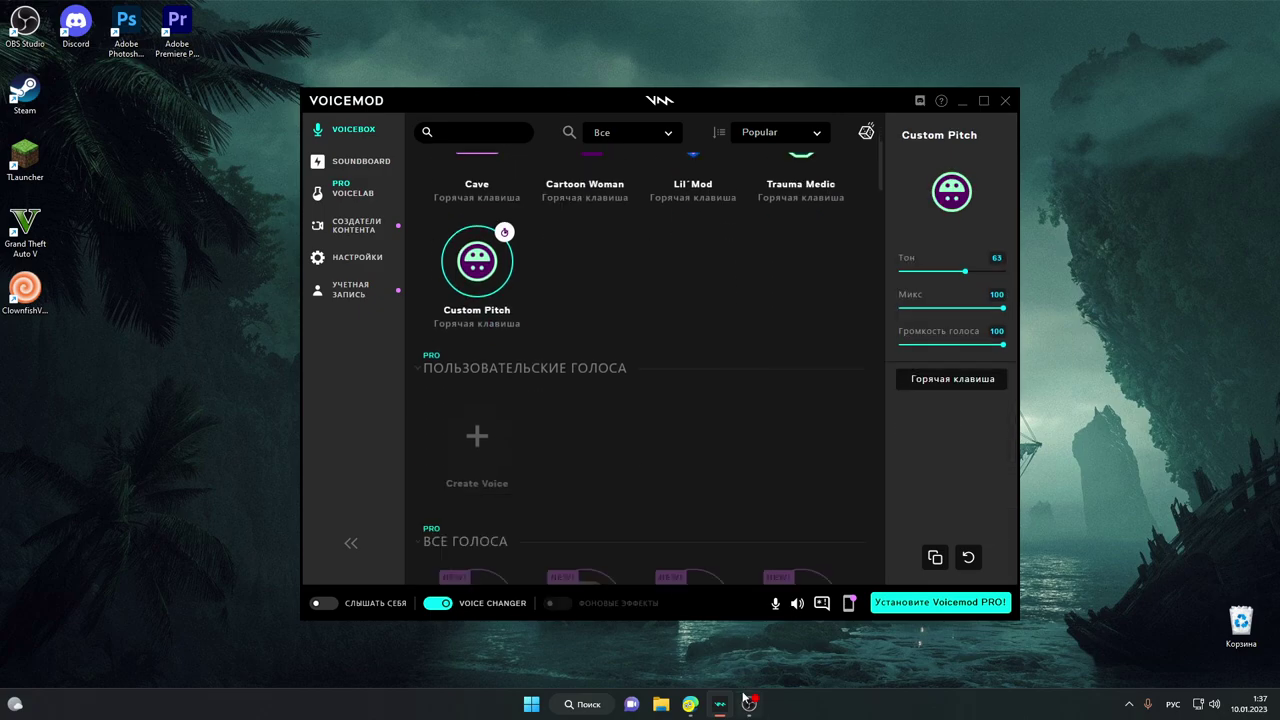
- Switch to the Edge browser, open a new tab and change the keyboard layout to English
left_click(690, 704)
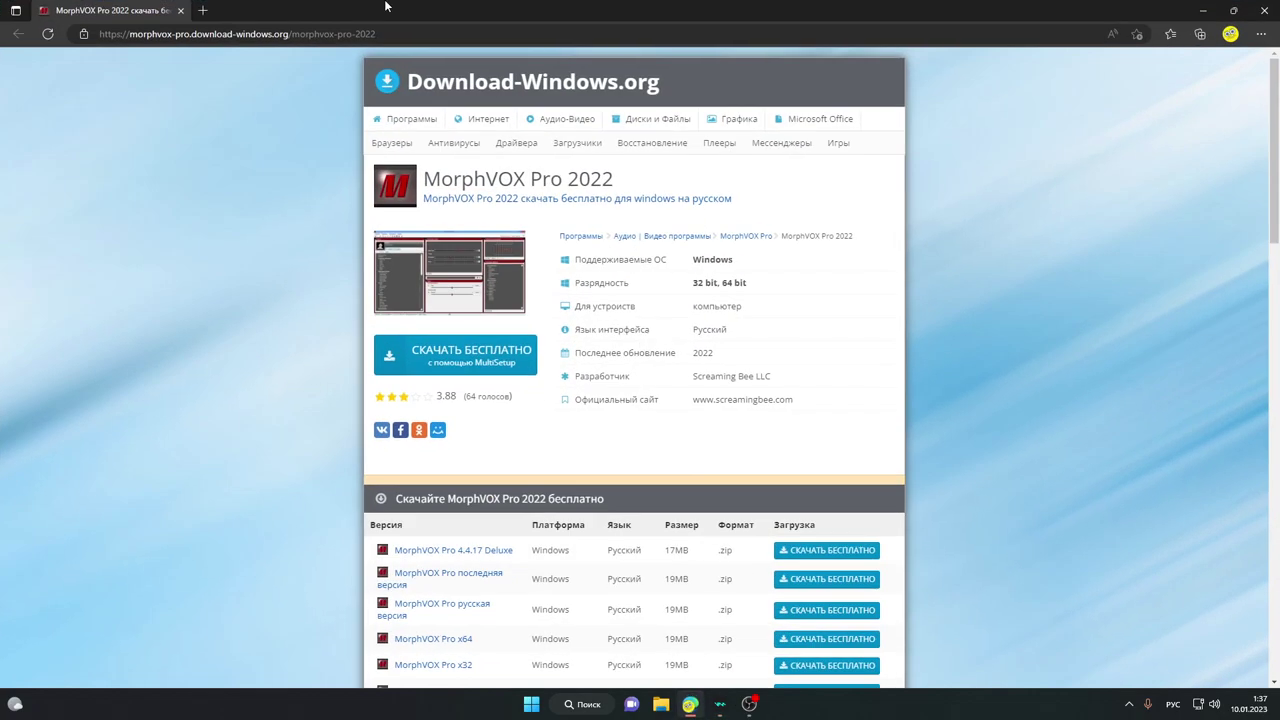
left_click(203, 10)
left_click(690, 704)
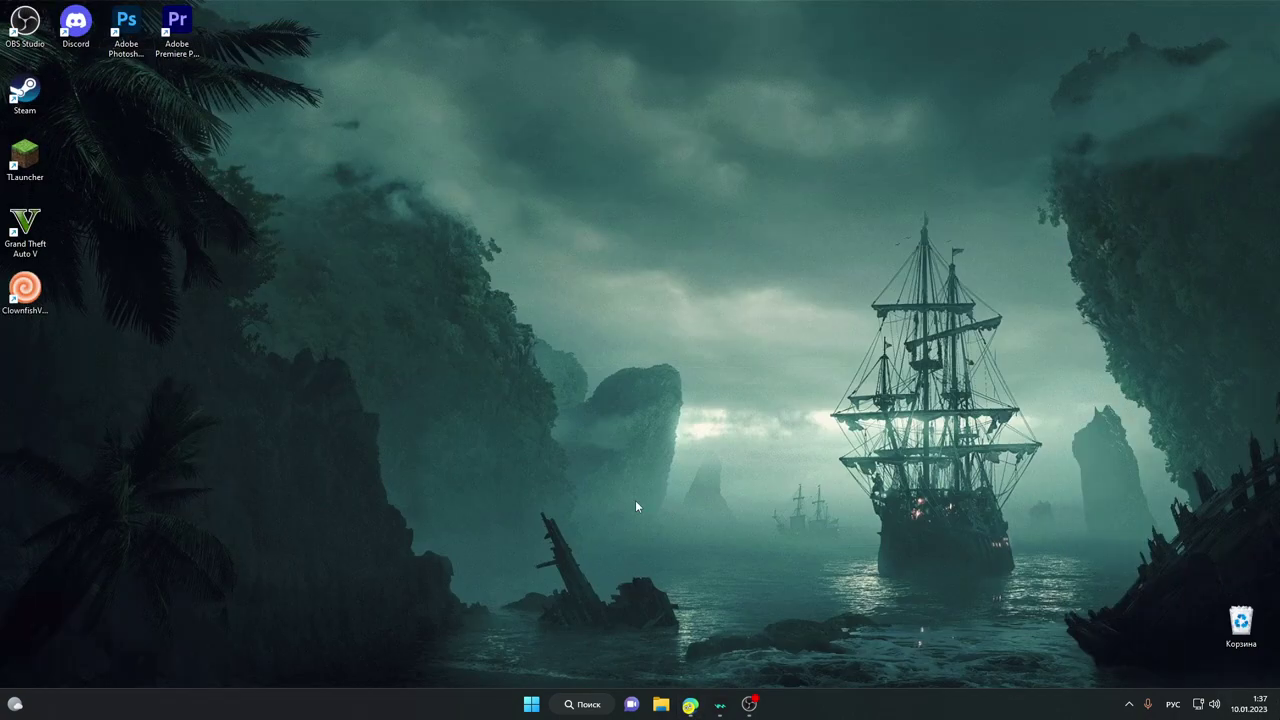
left_click(690, 704)
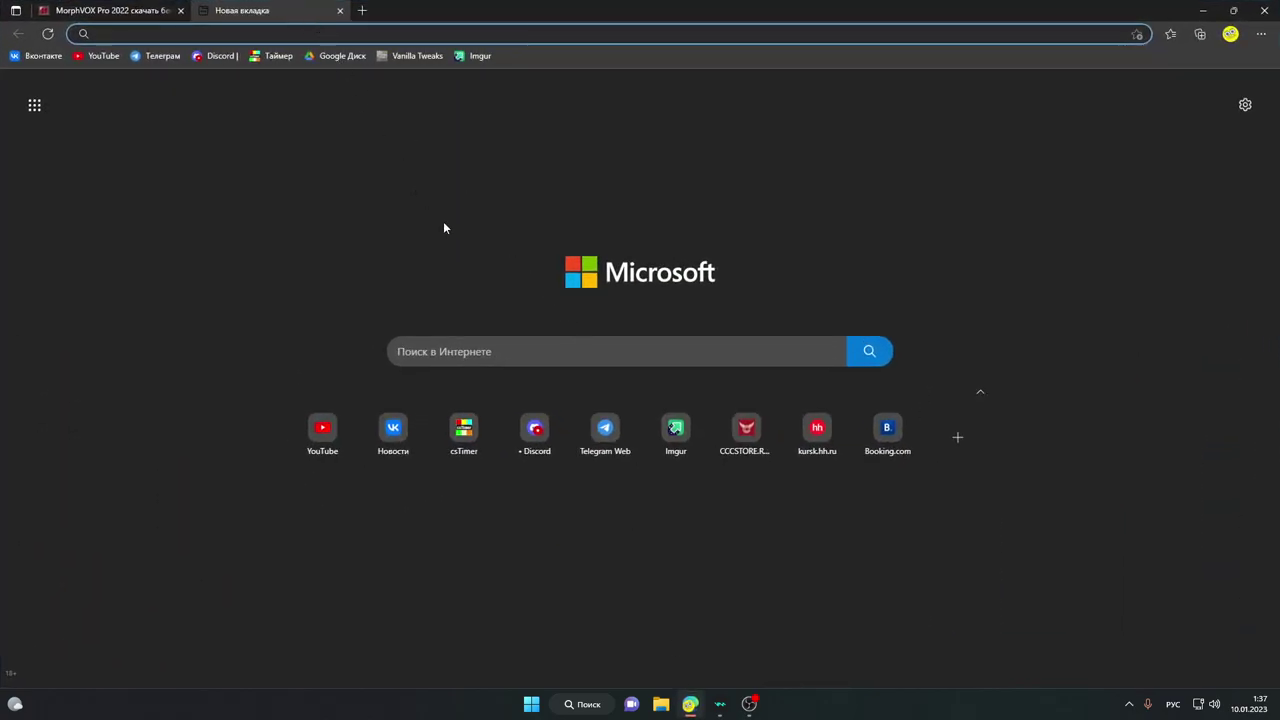
key("alt+shift")
- Bring Voicemod up briefly, return to the browser's new tab and start entering an address
left_click(720, 704)
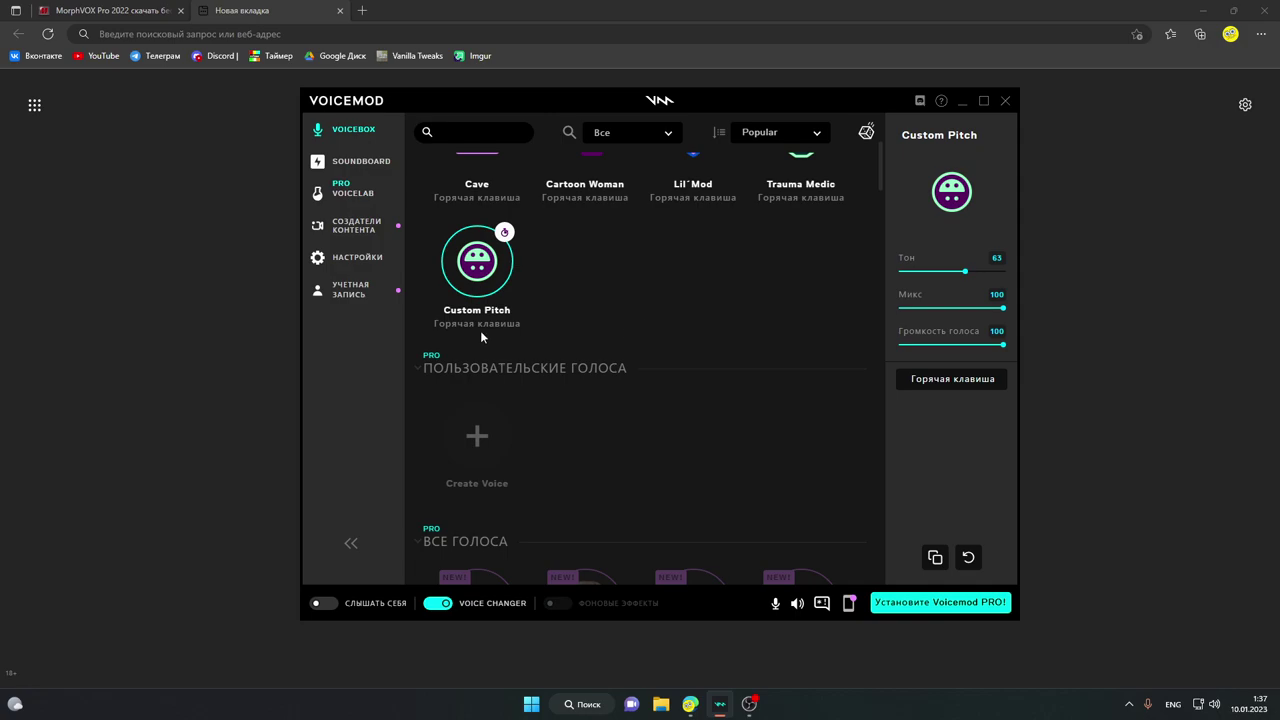
left_click(239, 323)
left_click(305, 35)
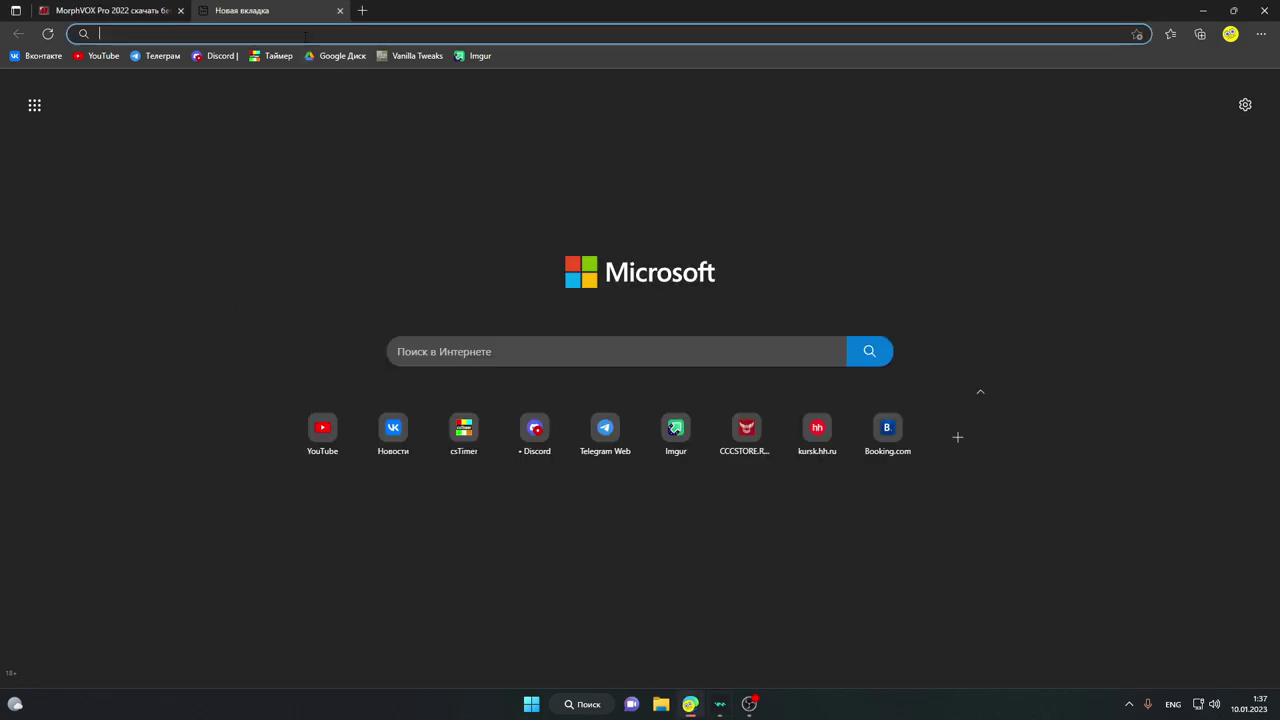